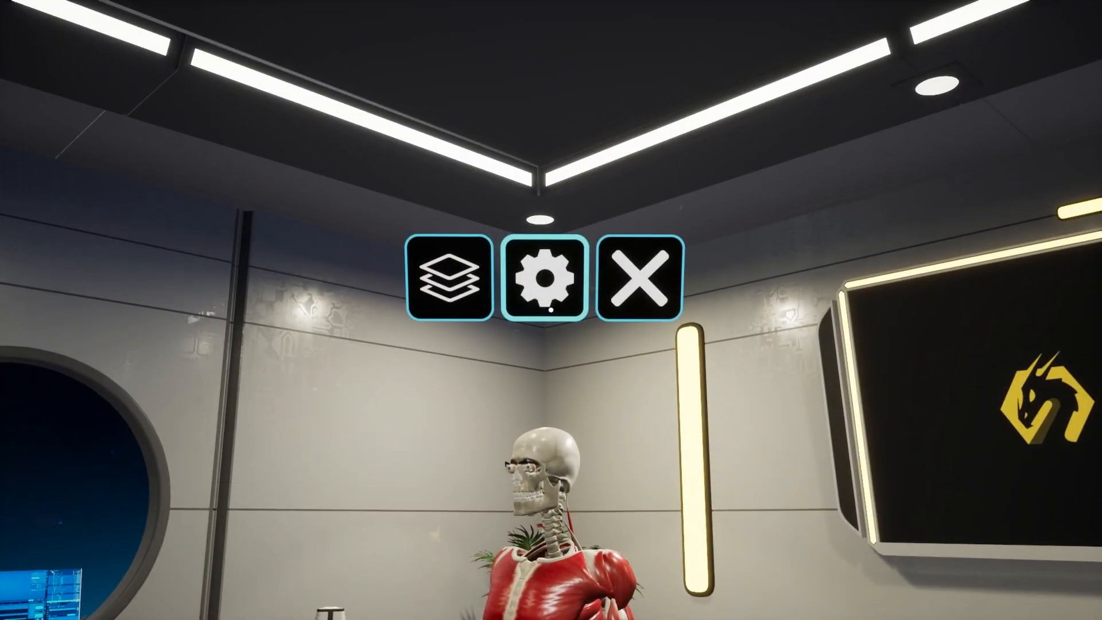
Try out the gear submenu of the floating VR menu and point out the skull on the anatomy model
click(551, 308)
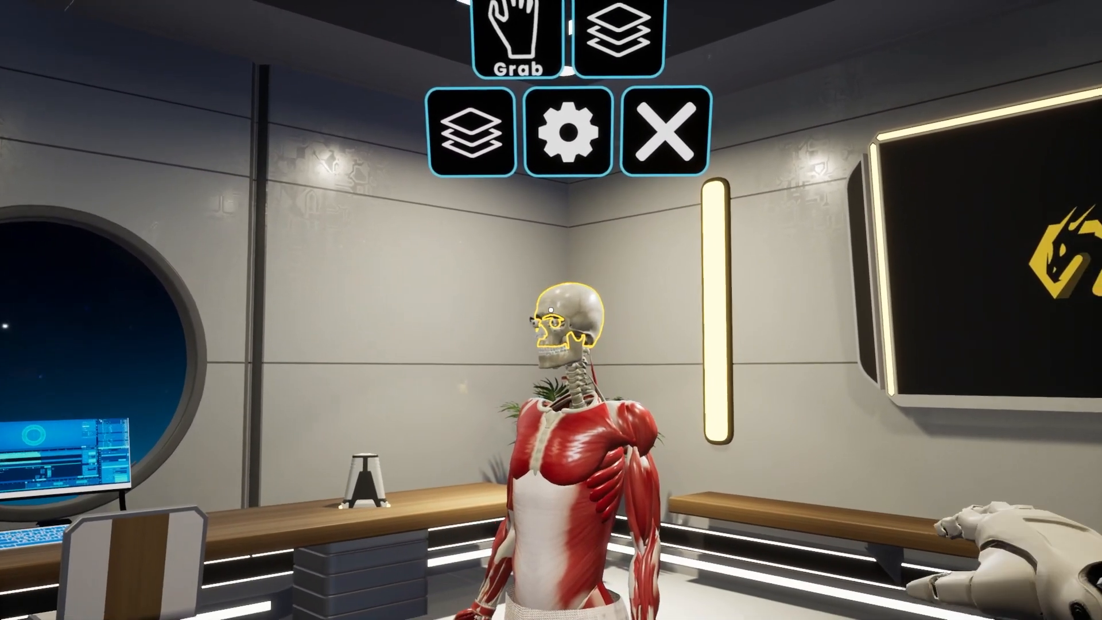
click(550, 310)
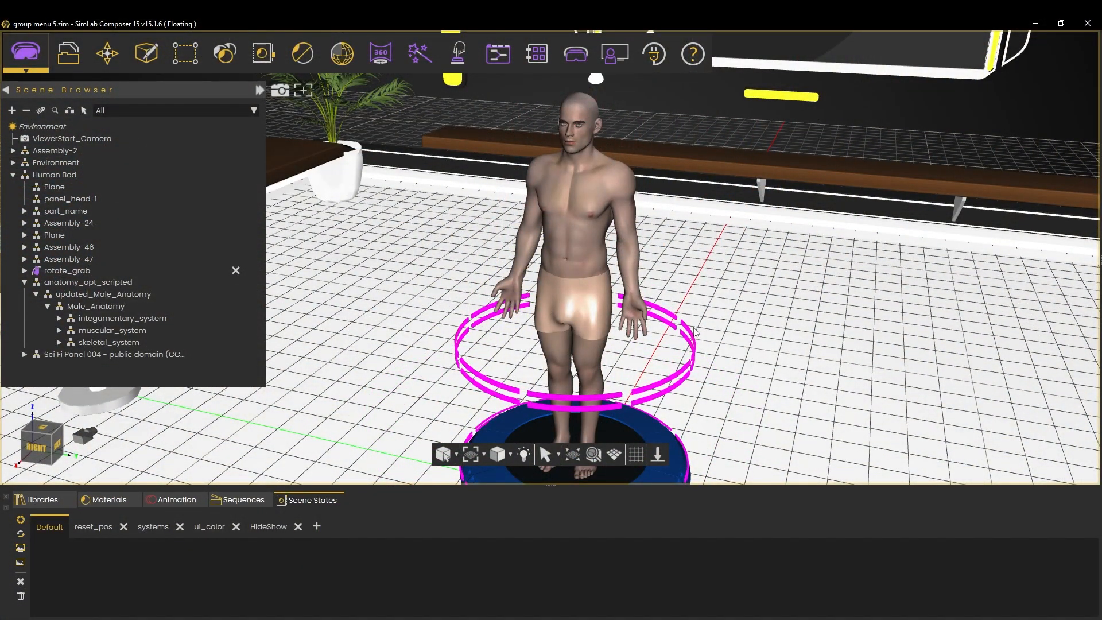
Examine the integumentary, muscular and skeletal systems of Male_Anatomy by selecting each in the scene tree
click(92, 318)
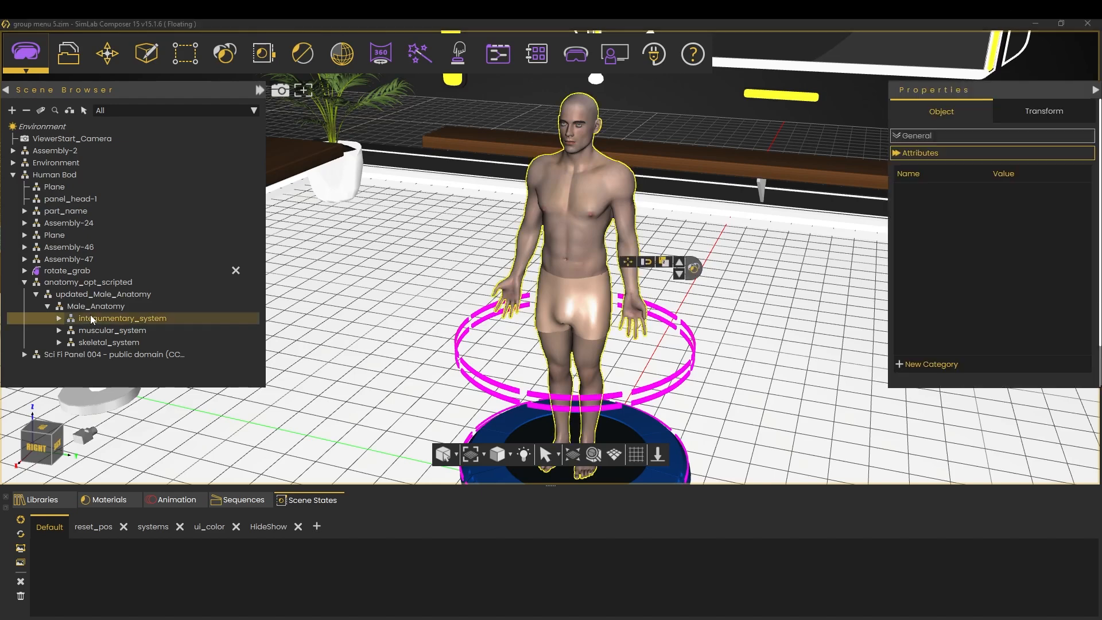
click(91, 327)
click(95, 340)
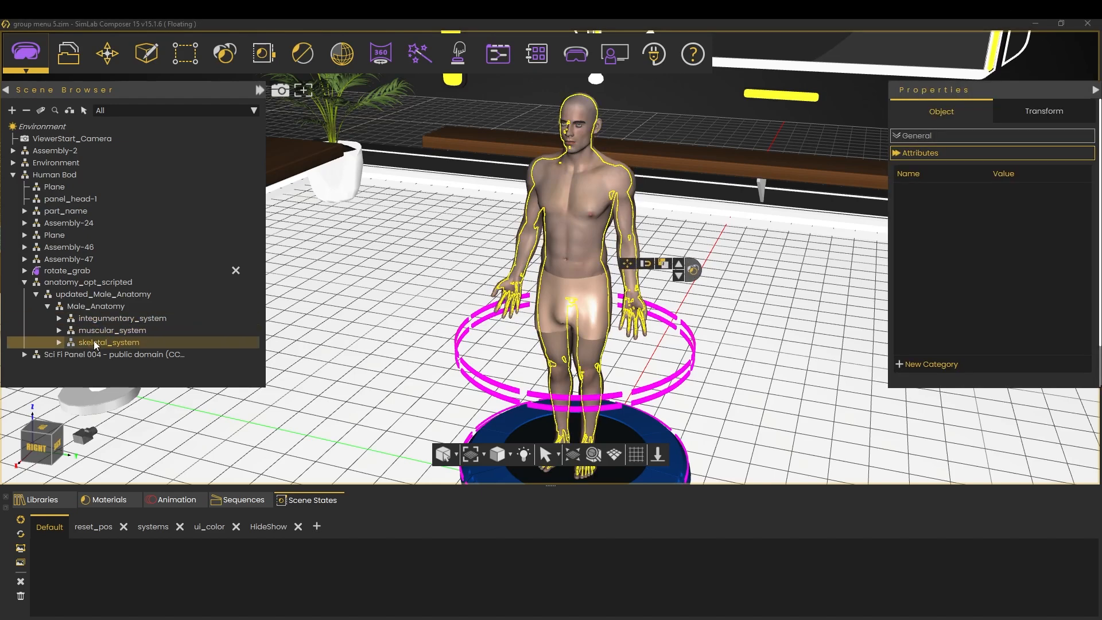
click(384, 342)
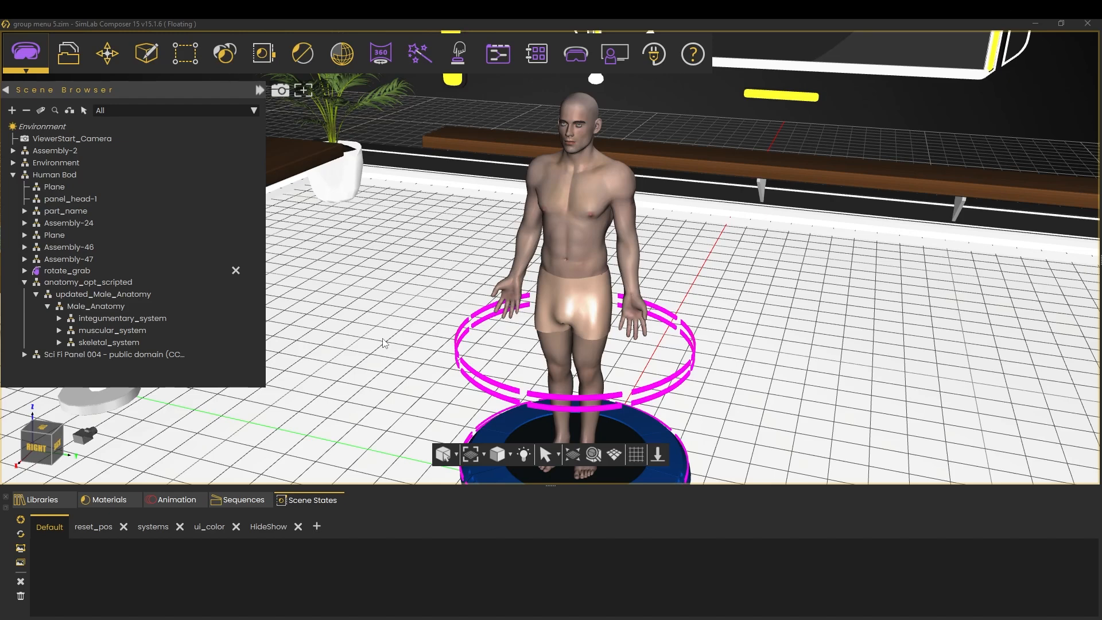
Open the VR Groups Menu add-on and create a group named "skin group"
click(663, 59)
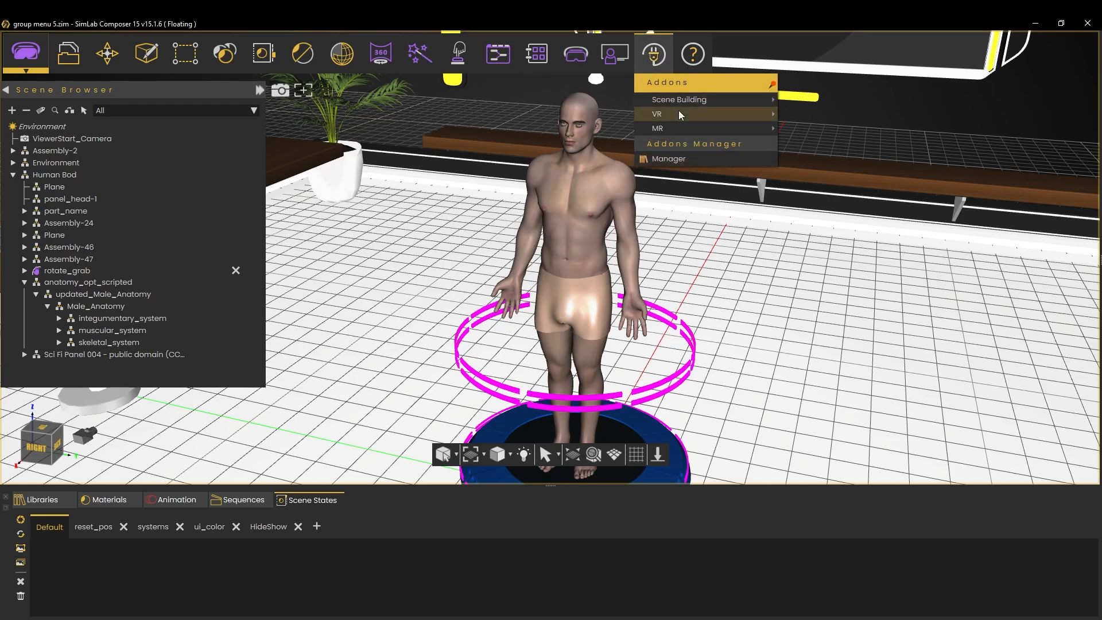
mouse_move(678, 111)
click(824, 145)
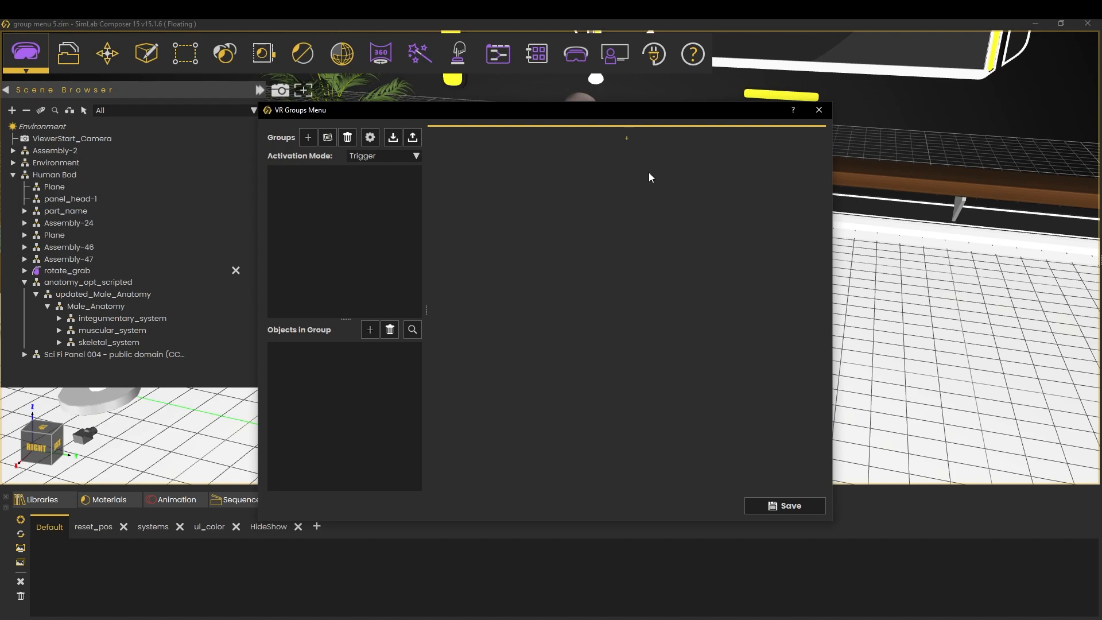
drag(538, 111, 647, 76)
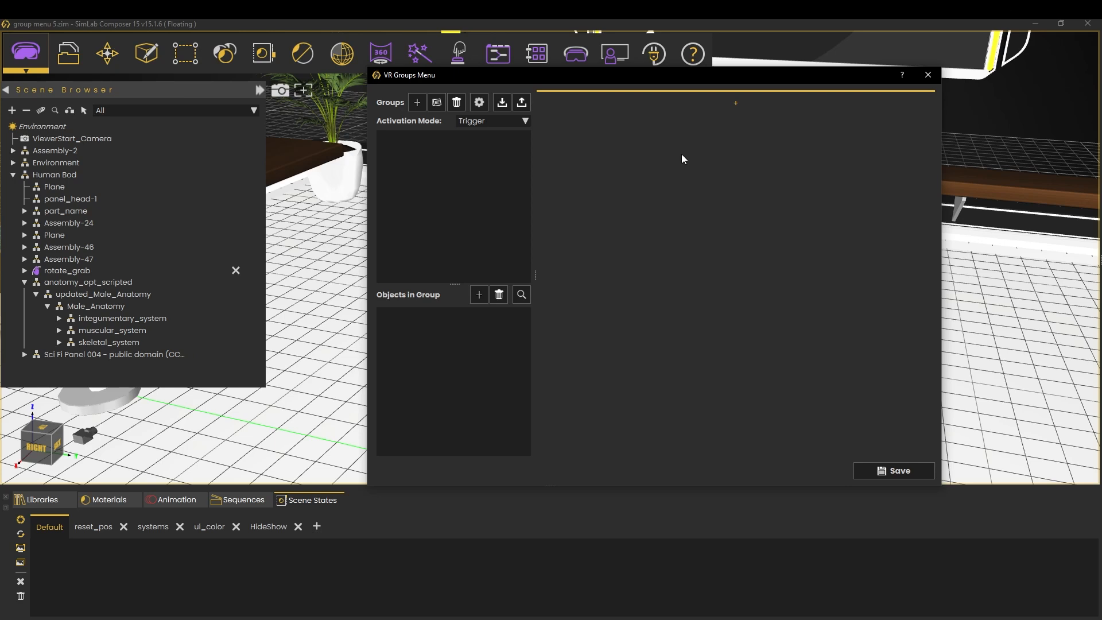
click(416, 103)
double_click(399, 136)
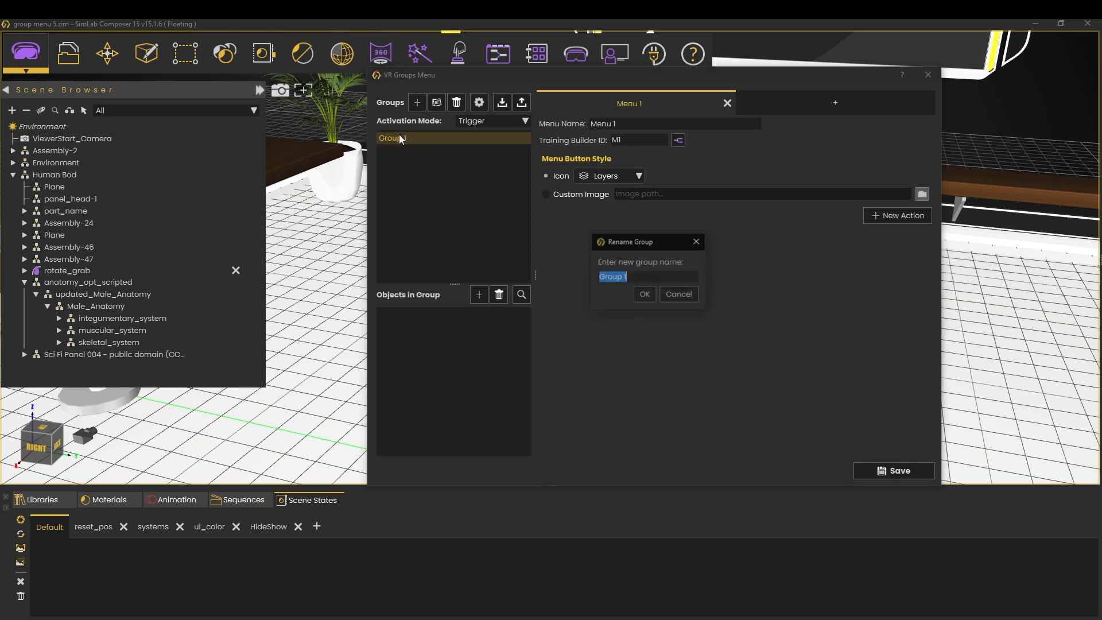
text(skin group)
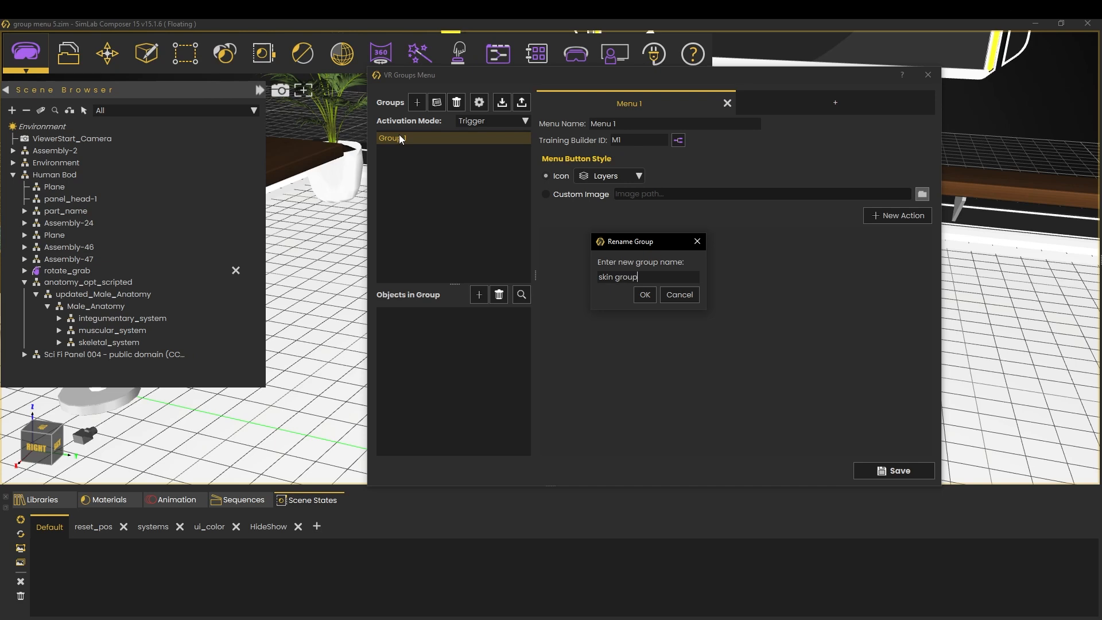
key(Return)
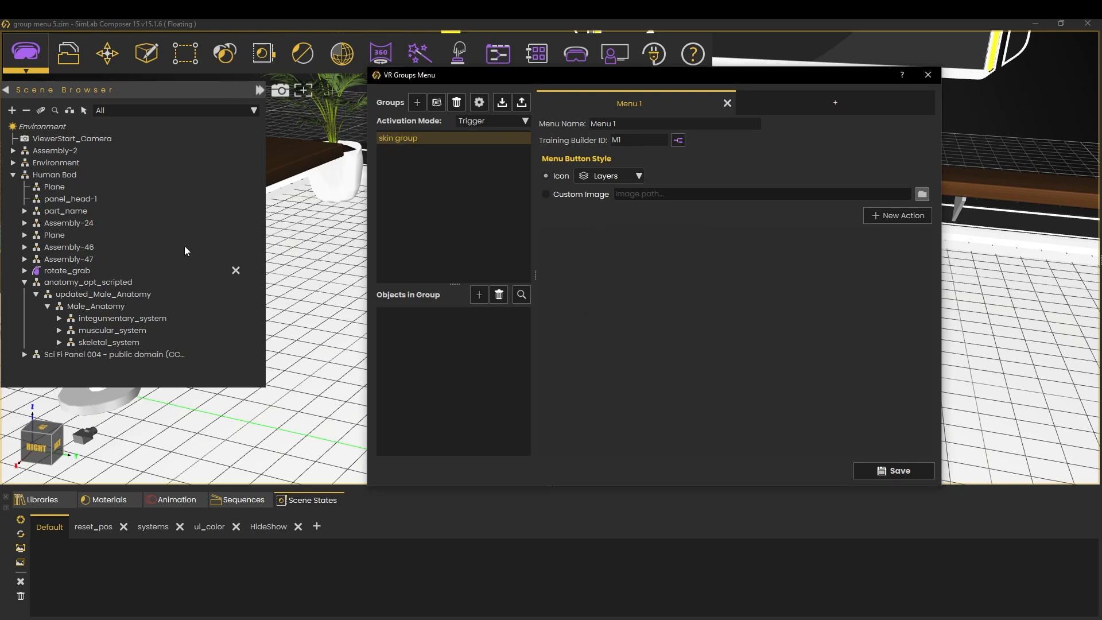
Add all objects under integumentary_system, from Assembly-71 to body_2, to the skin group
click(59, 318)
click(95, 332)
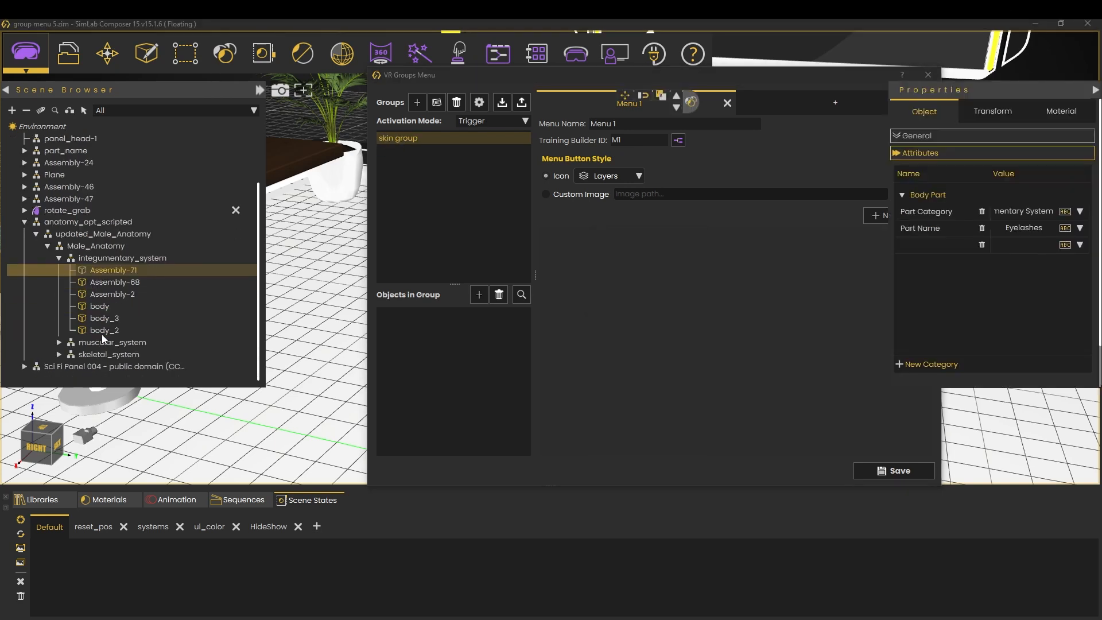
shift+click(108, 332)
click(479, 295)
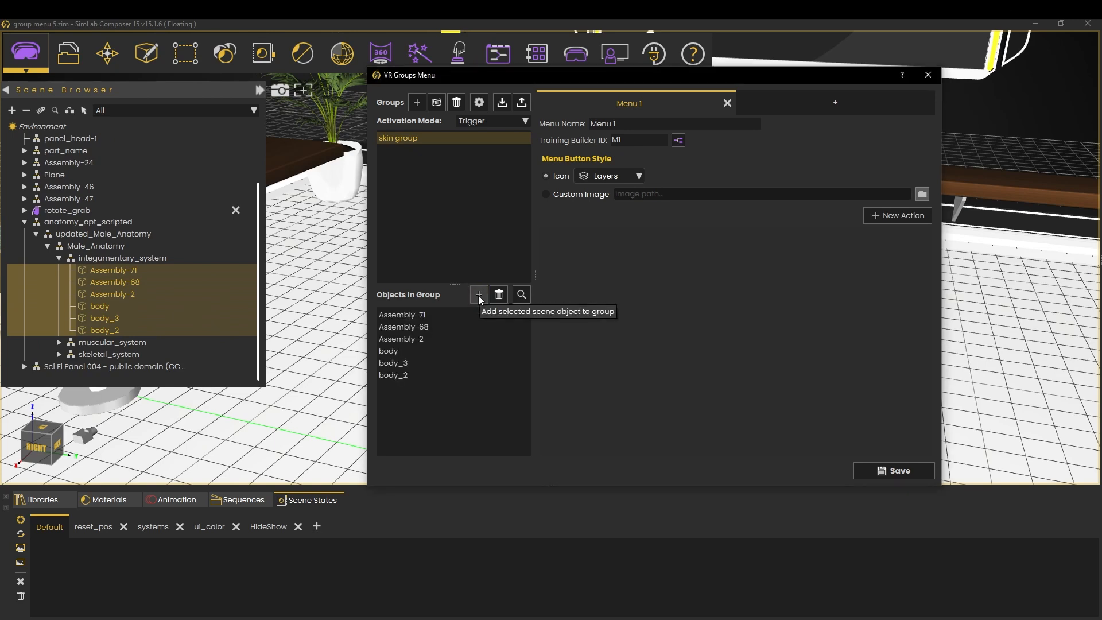
Add a new action to Menu 1 of the skin group and open its Training Builder diagram
click(900, 220)
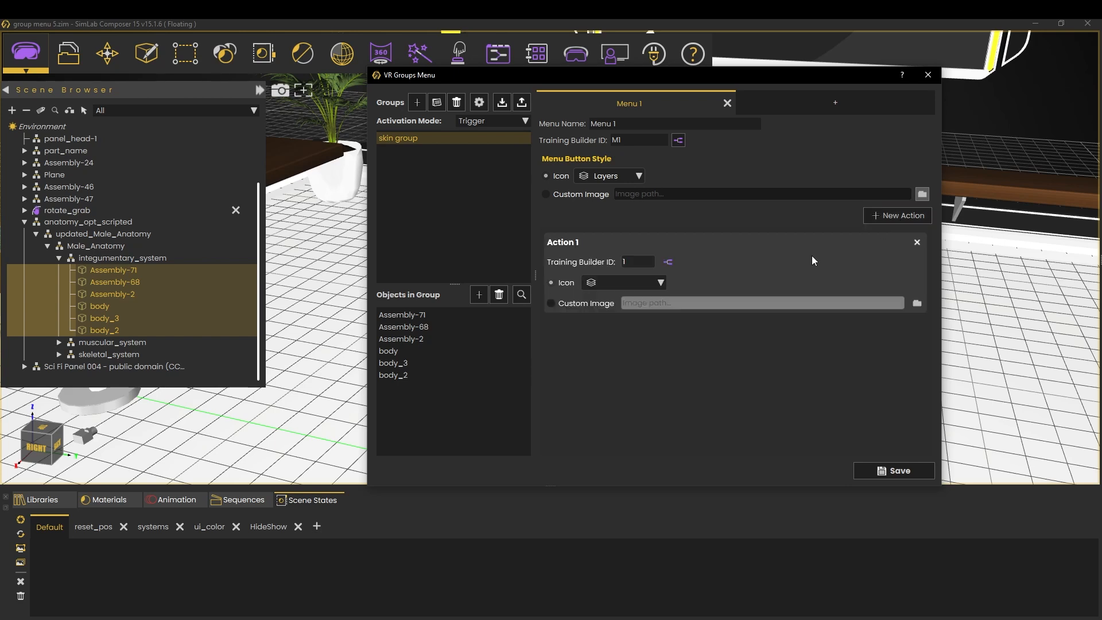
click(669, 262)
scroll(671, 266, down, 2)
middle_drag(670, 299, 820, 273)
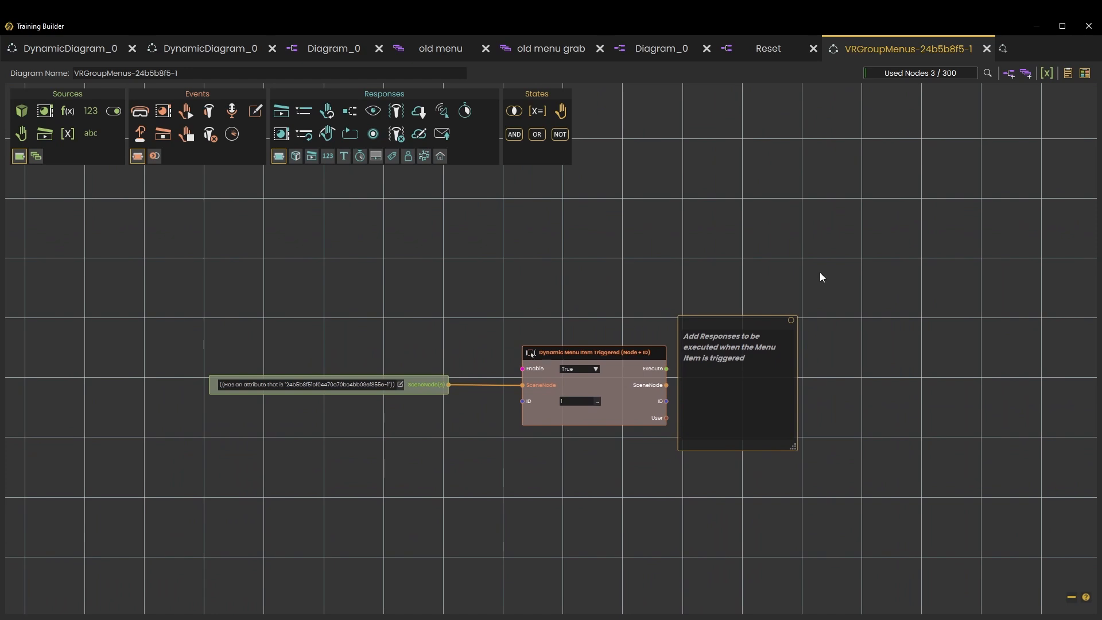
scroll(666, 278, up, 1)
middle_drag(667, 278, 371, 281)
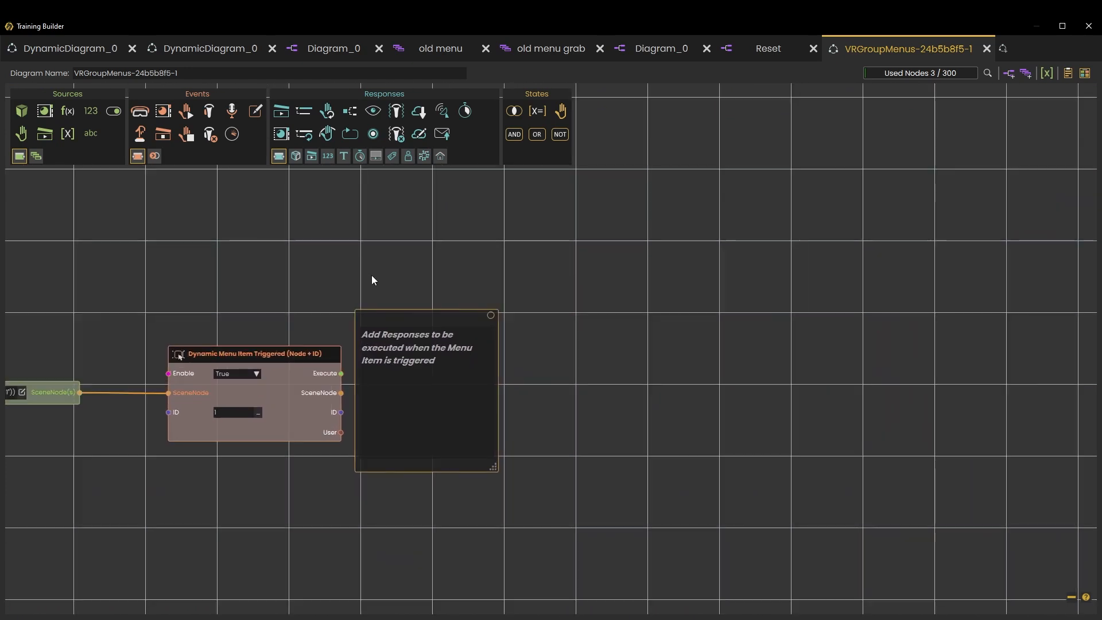
Add a Show/Hide response with Show set to False, wired to the menu trigger's Execute and SceneNode outputs, and close the Training Builder
drag(374, 115, 574, 390)
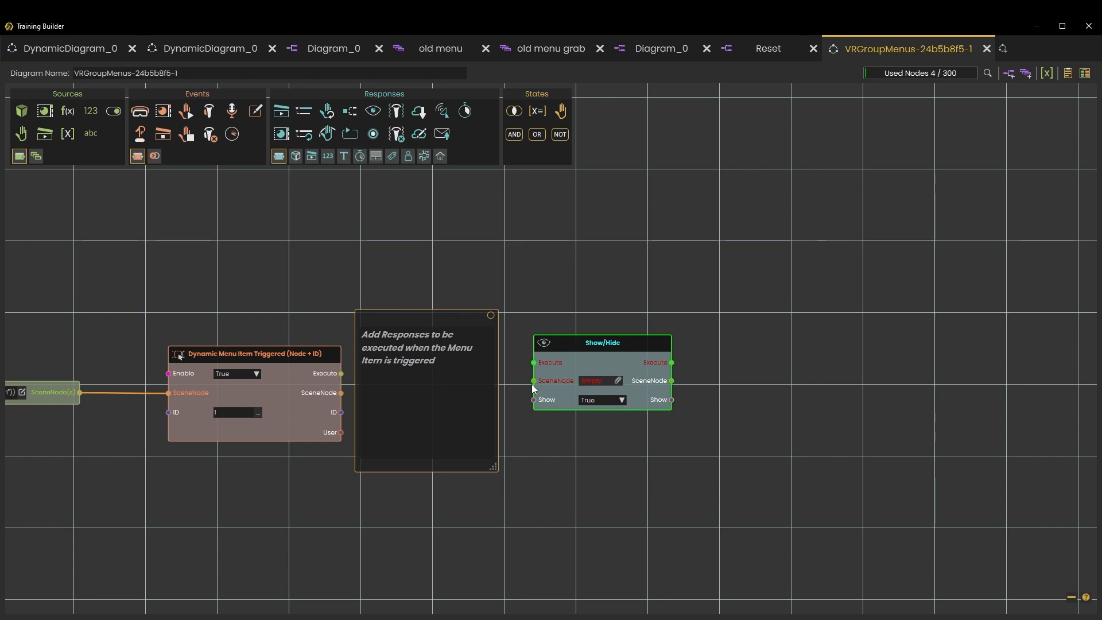
drag(341, 374, 534, 363)
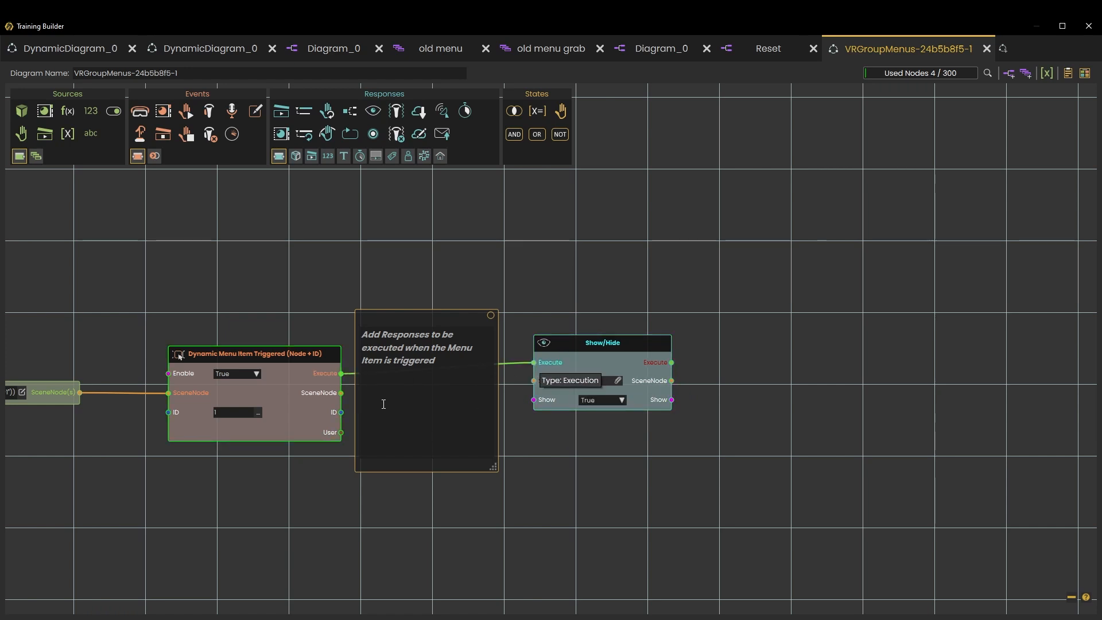
drag(341, 393, 534, 380)
click(614, 400)
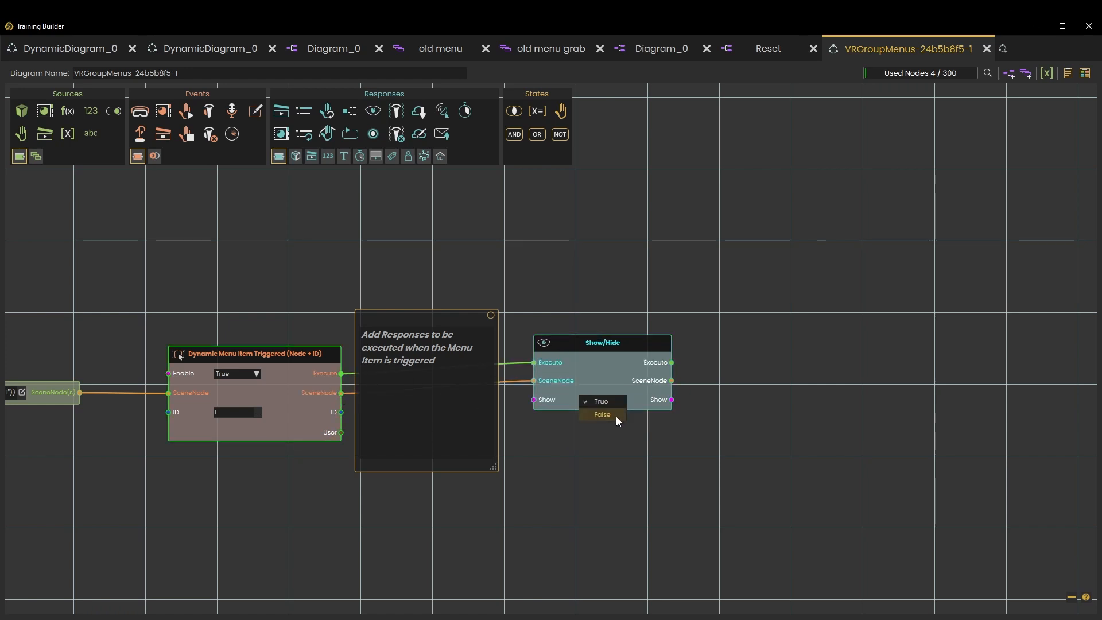
click(615, 415)
drag(622, 366, 619, 370)
middle_drag(584, 484, 862, 449)
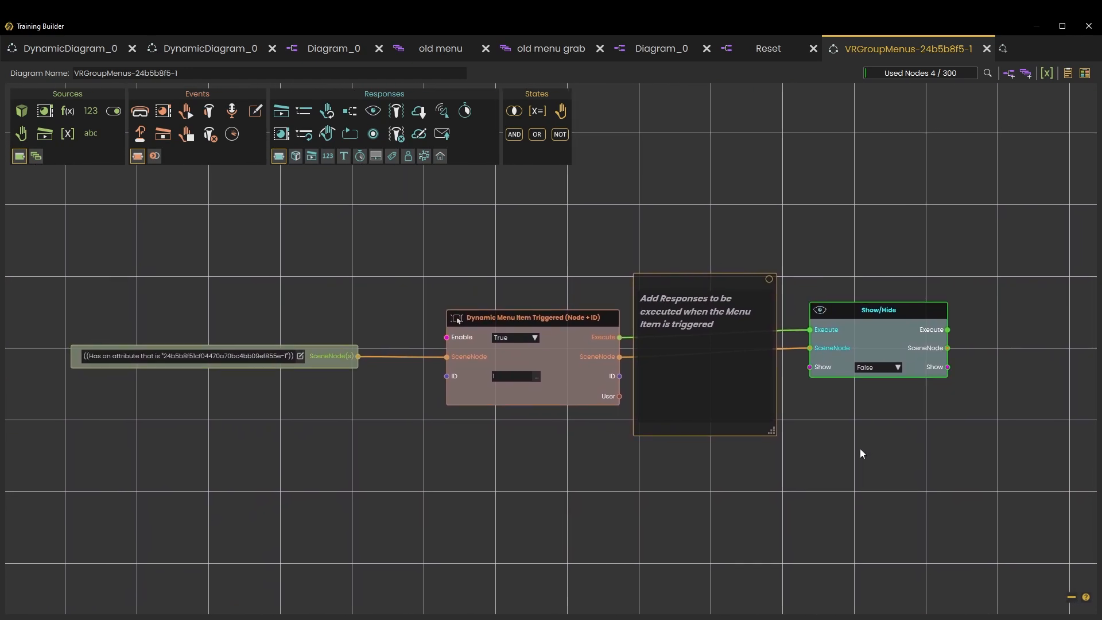
click(1089, 26)
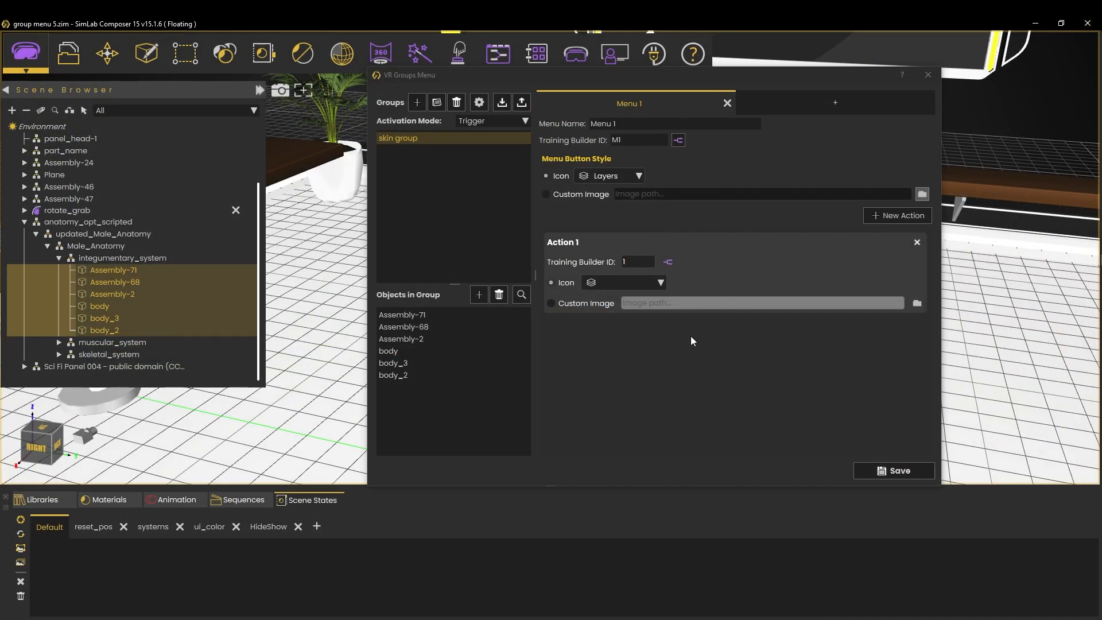
Set the icon of Action 1 to the eye and close the VR Groups Menu
click(657, 283)
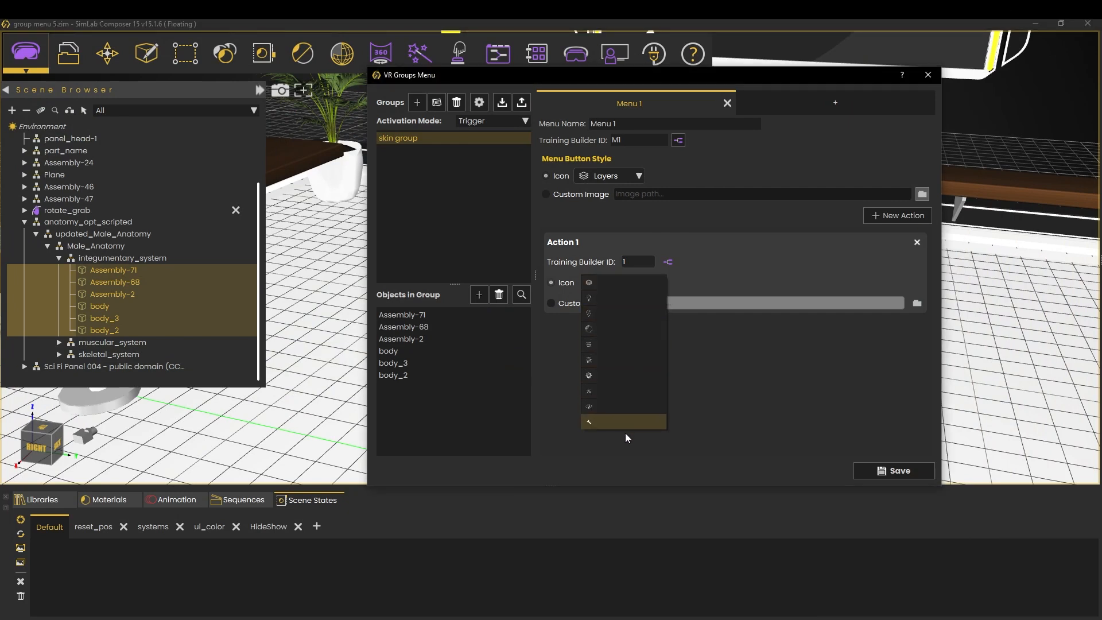
click(615, 408)
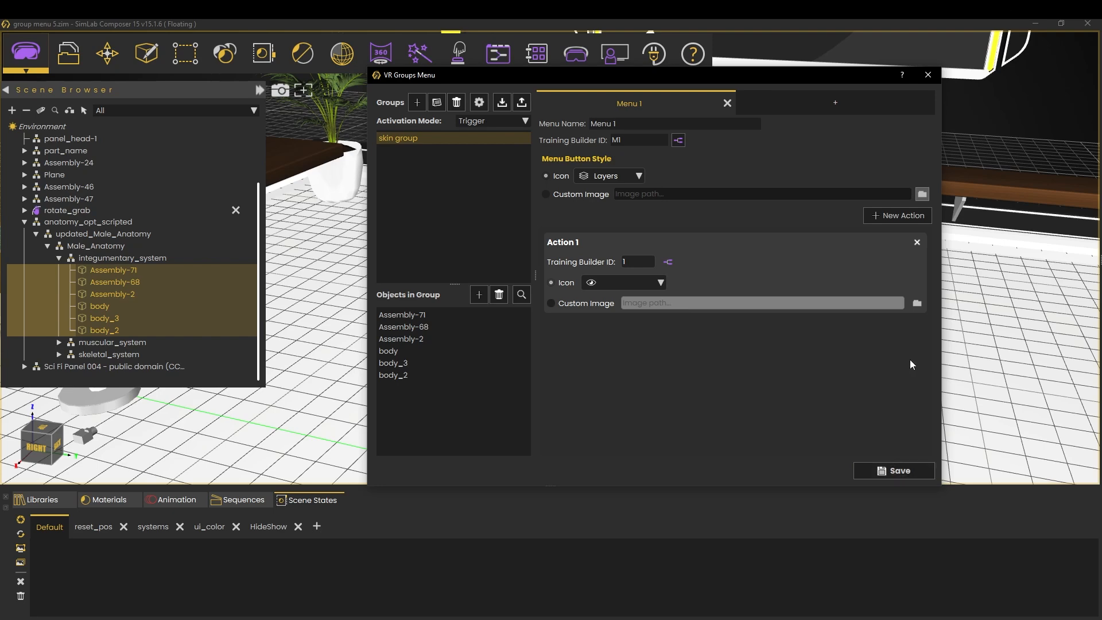
click(928, 75)
click(655, 302)
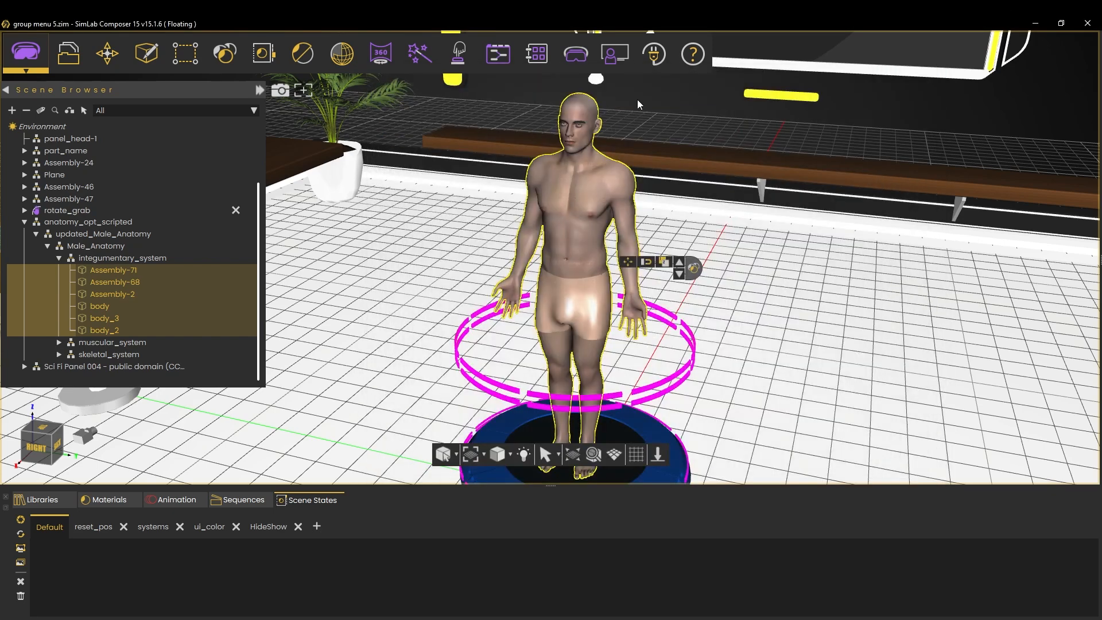
Launch the scene in the VR viewer and test the eye action on the model's head and leg skin
click(577, 58)
click(597, 101)
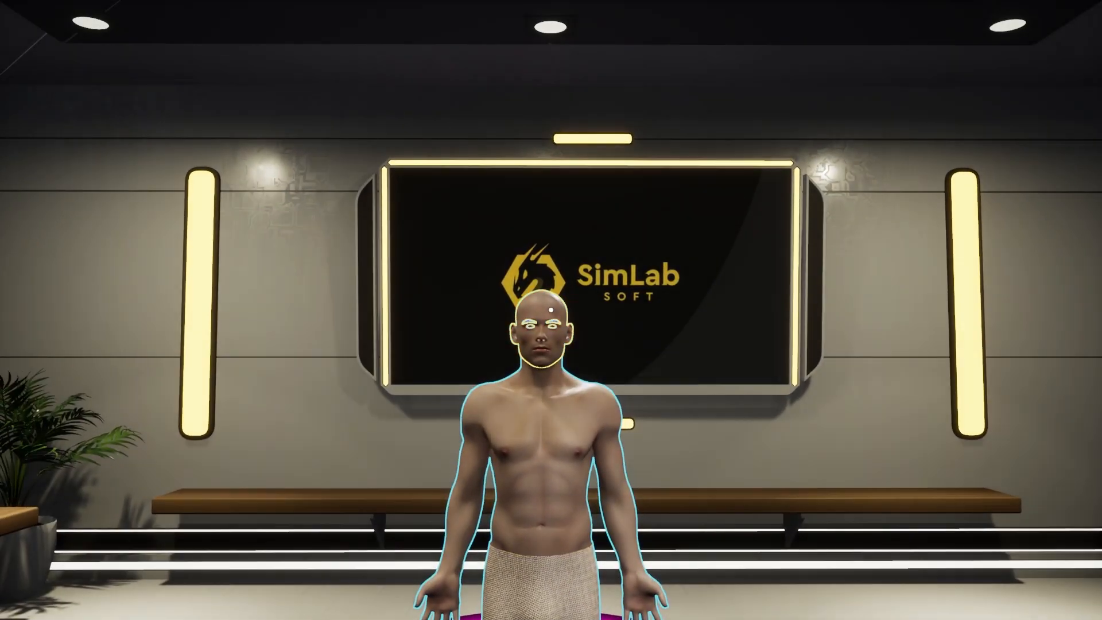
click(551, 310)
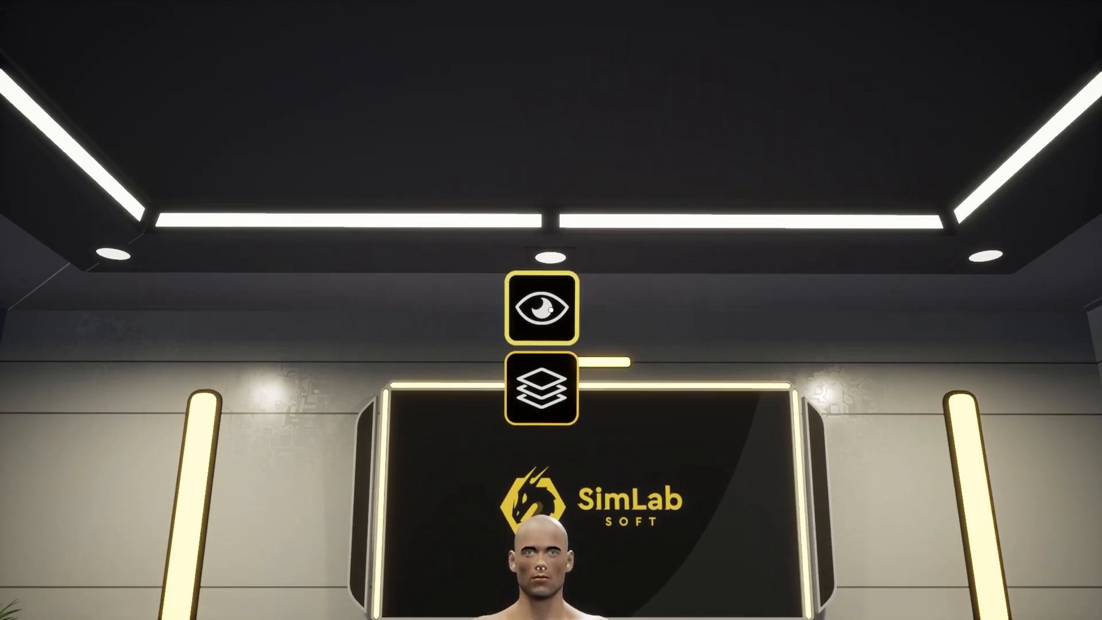
click(551, 310)
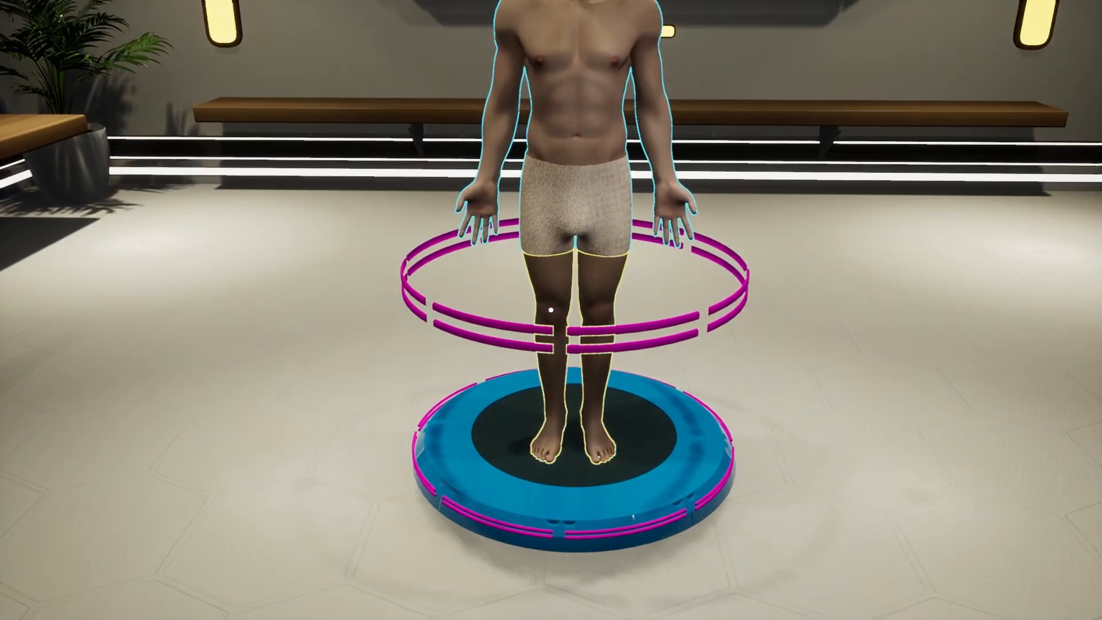
click(551, 310)
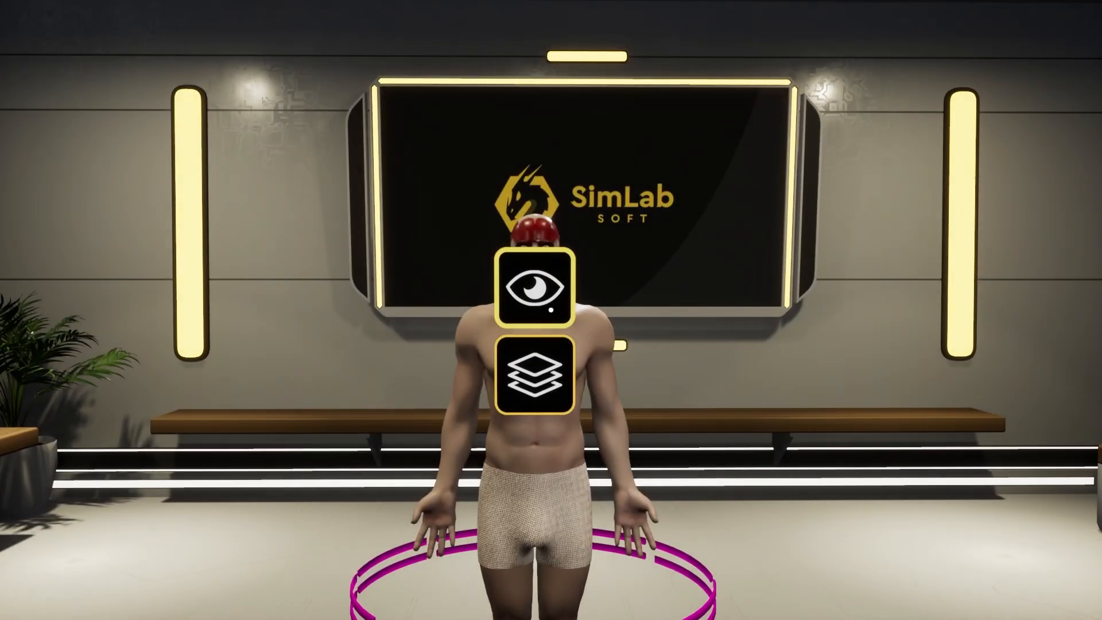
click(551, 310)
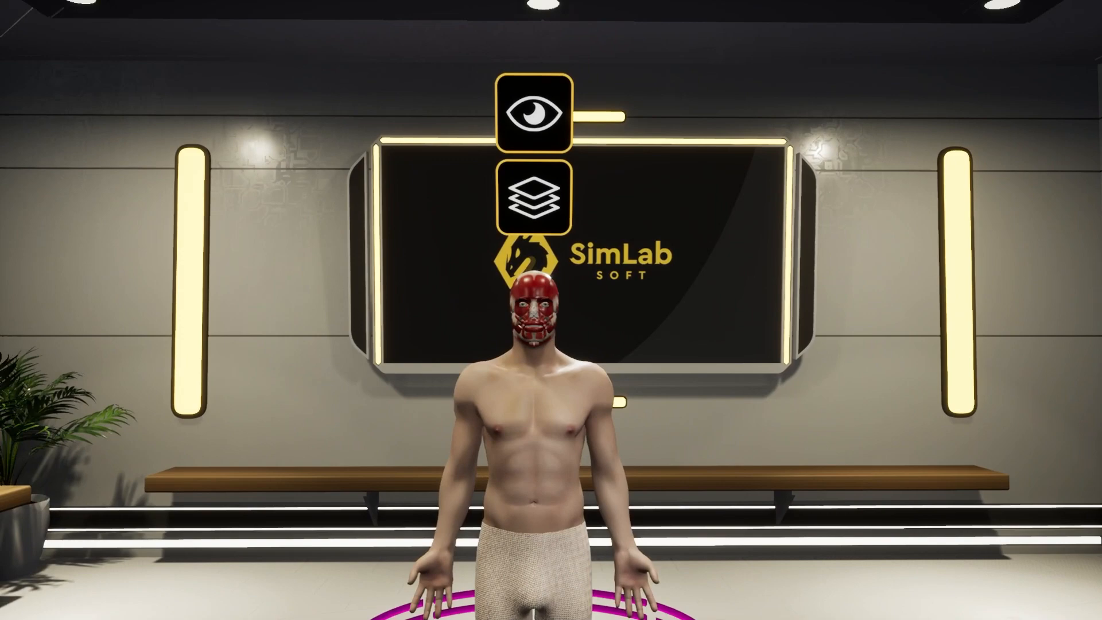
click(551, 310)
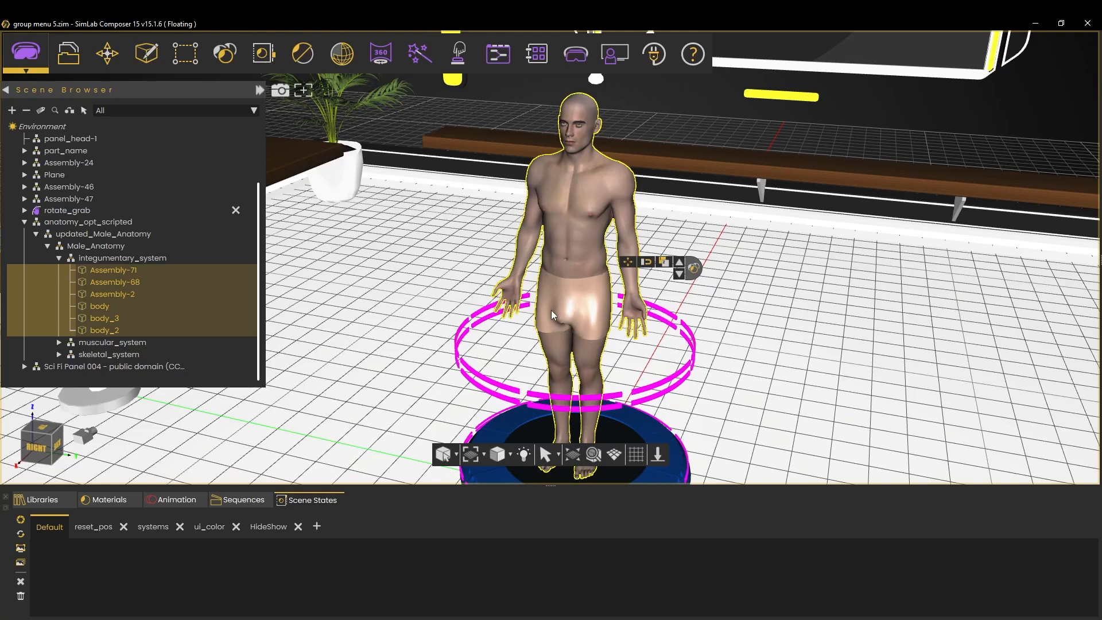
Reopen the VR Groups Menu, expand muscular_system in the scene tree, and add a new group named muscle group
click(654, 54)
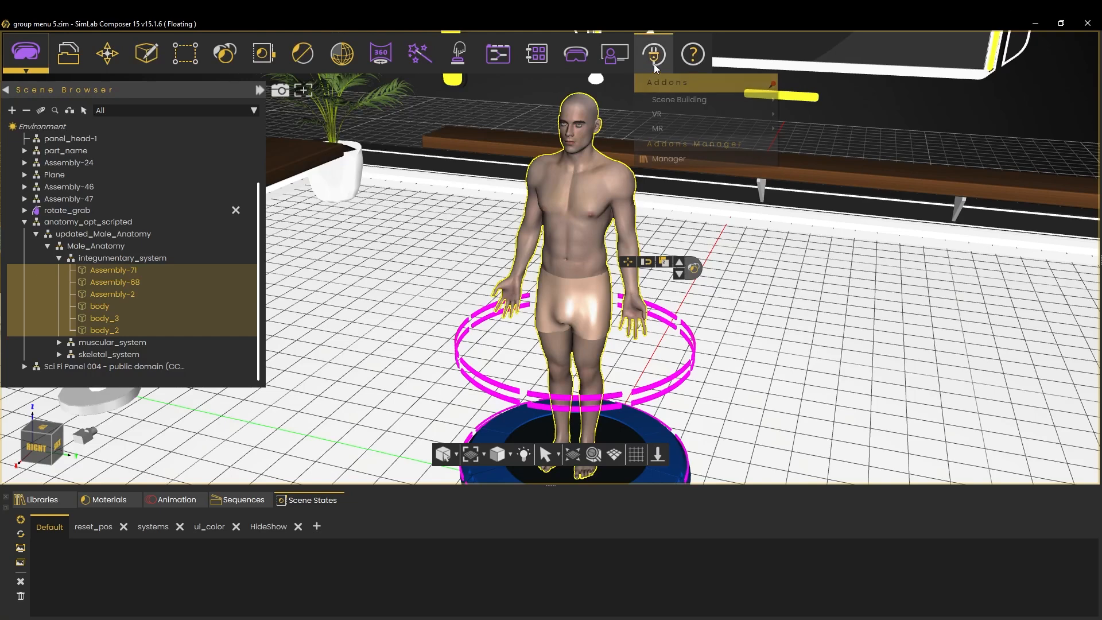
mouse_move(676, 119)
click(807, 144)
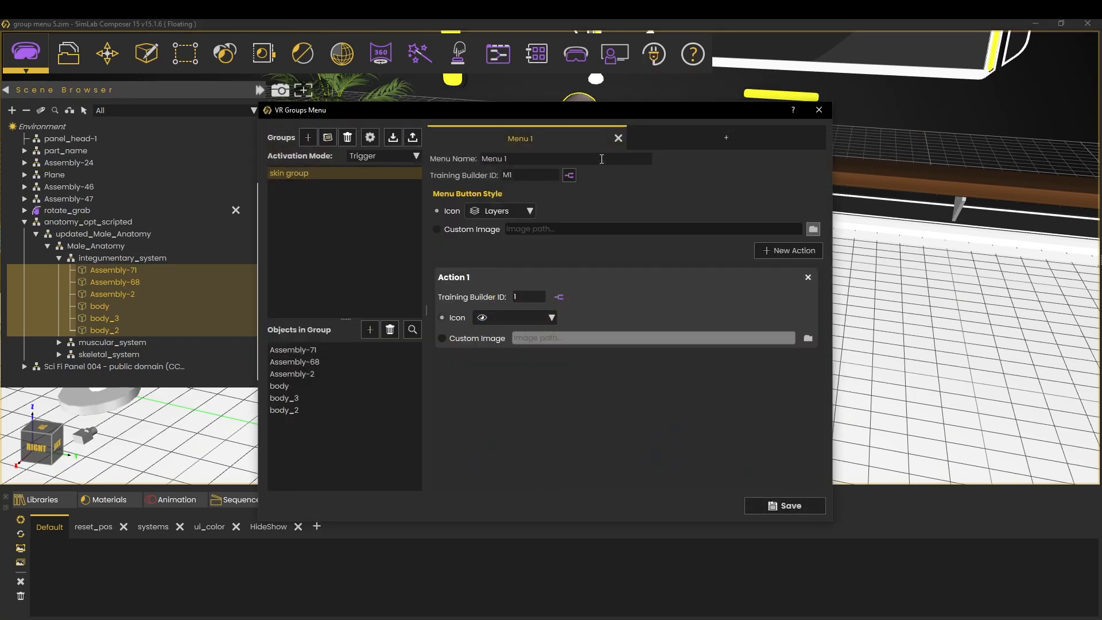
drag(550, 108, 623, 100)
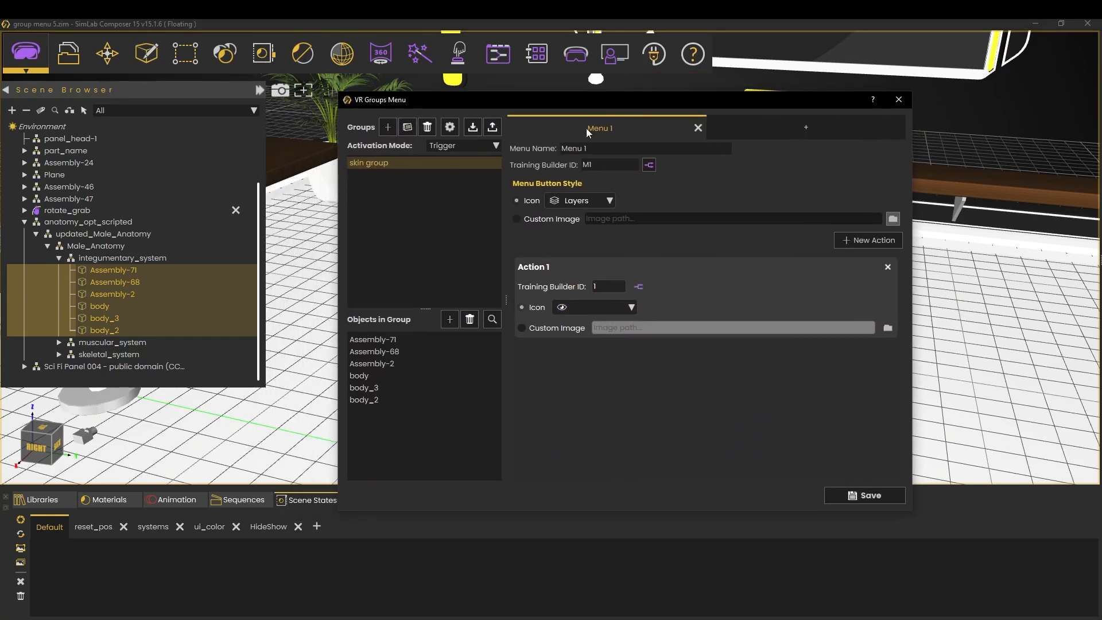
click(58, 258)
click(59, 330)
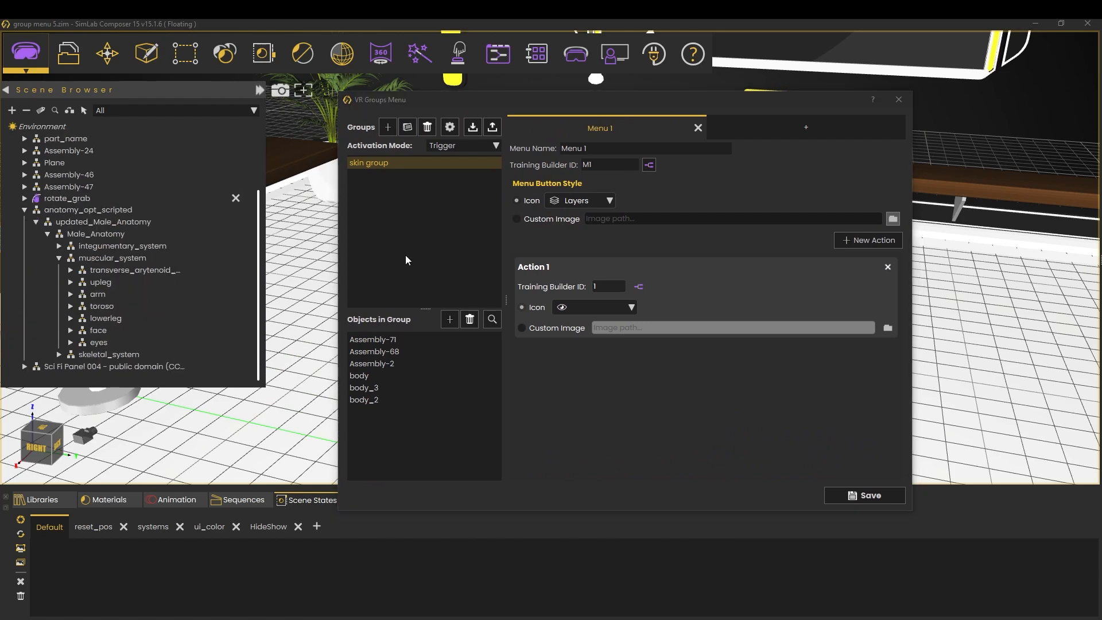
click(388, 127)
double_click(370, 176)
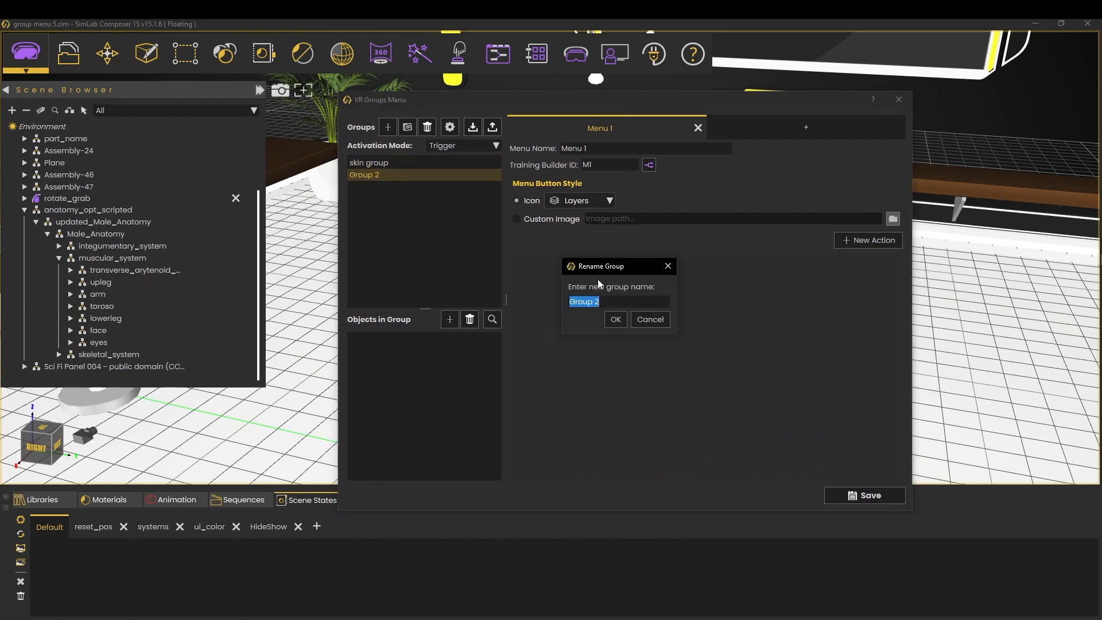
text(muscle group)
click(609, 318)
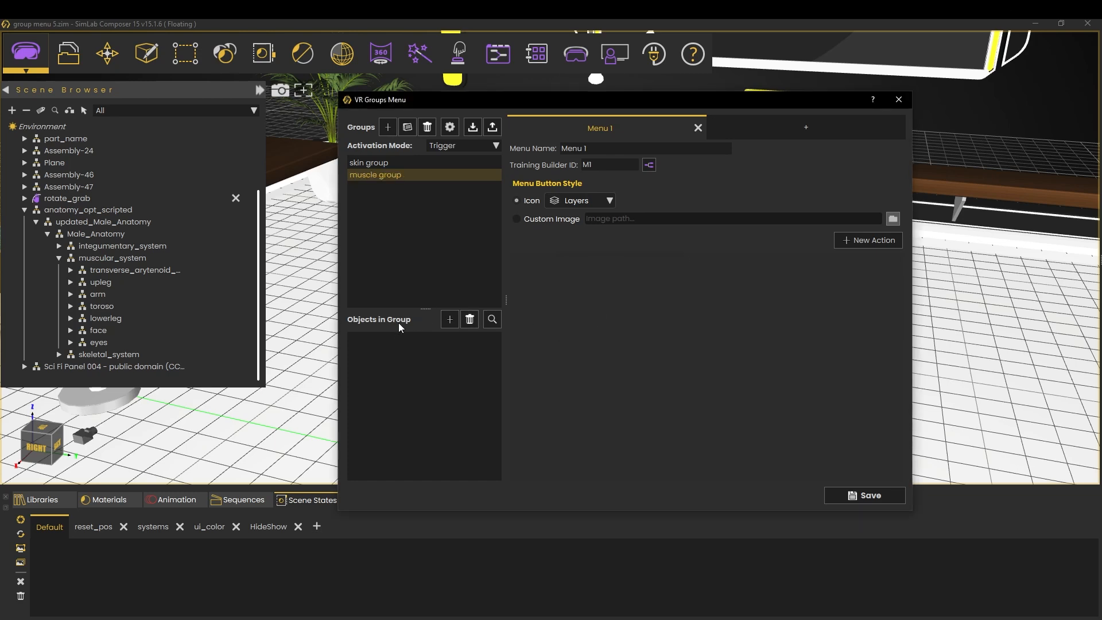
Add all muscular_system parts, from the transverse arytenoid muscle through eyes, to the muscle group's objects
click(103, 268)
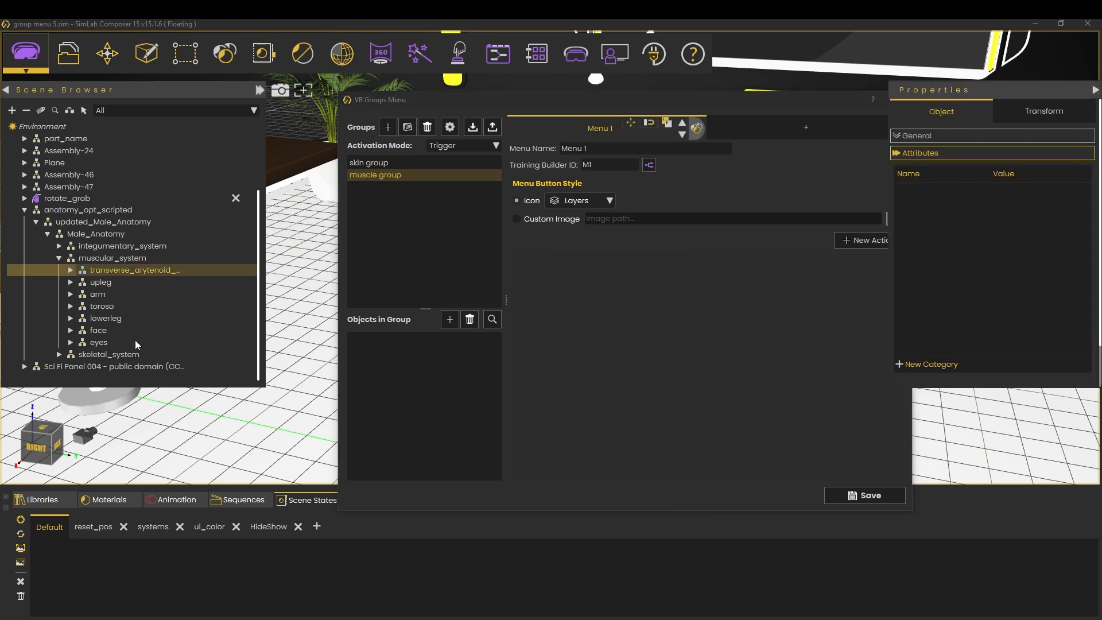
shift+click(101, 342)
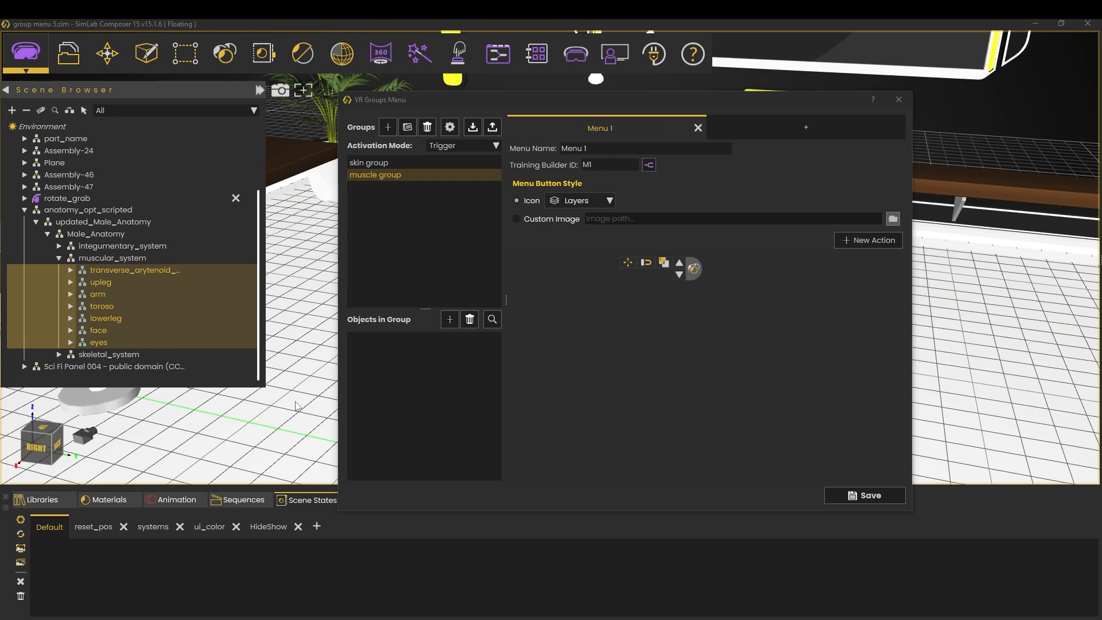
click(450, 319)
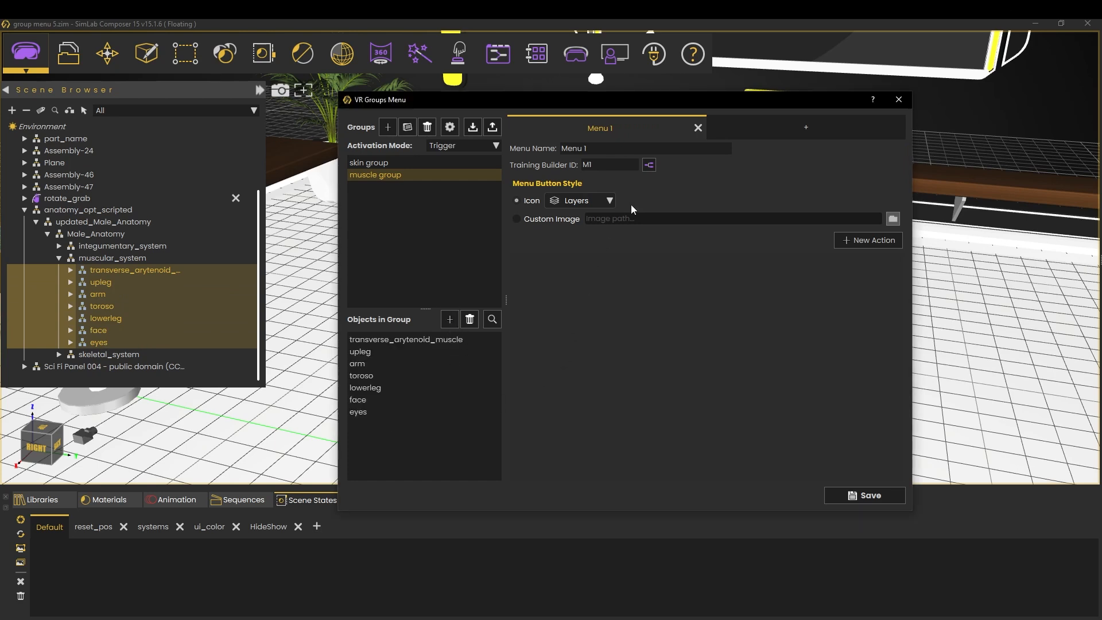
Add two new actions to Menu 1 of the muscle group and set the icon of Action 1 to the eye
click(862, 239)
click(873, 240)
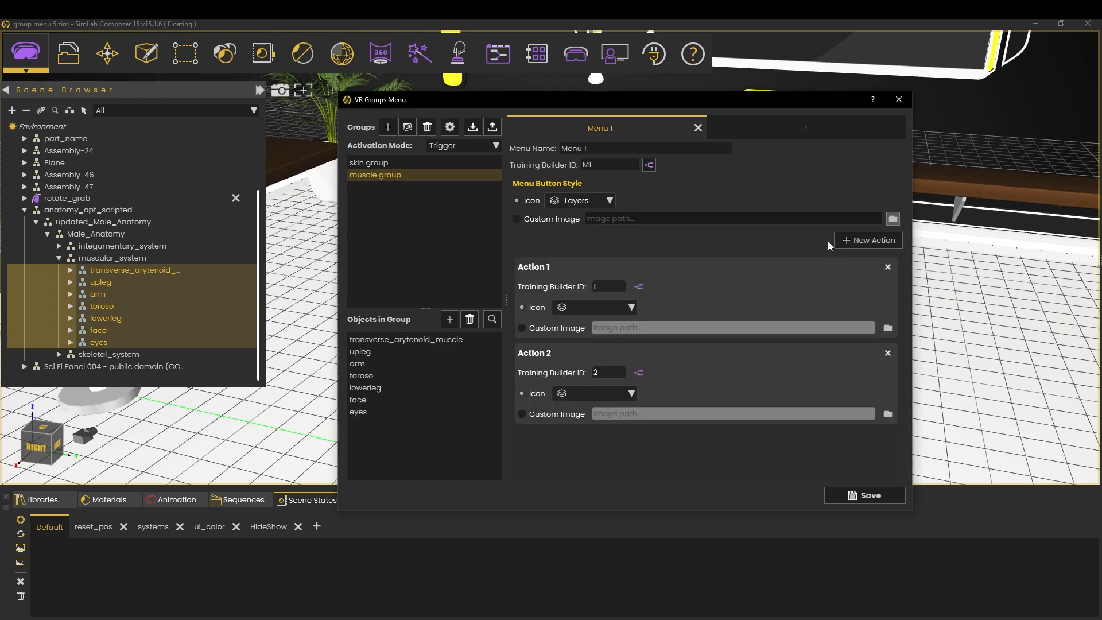
click(566, 309)
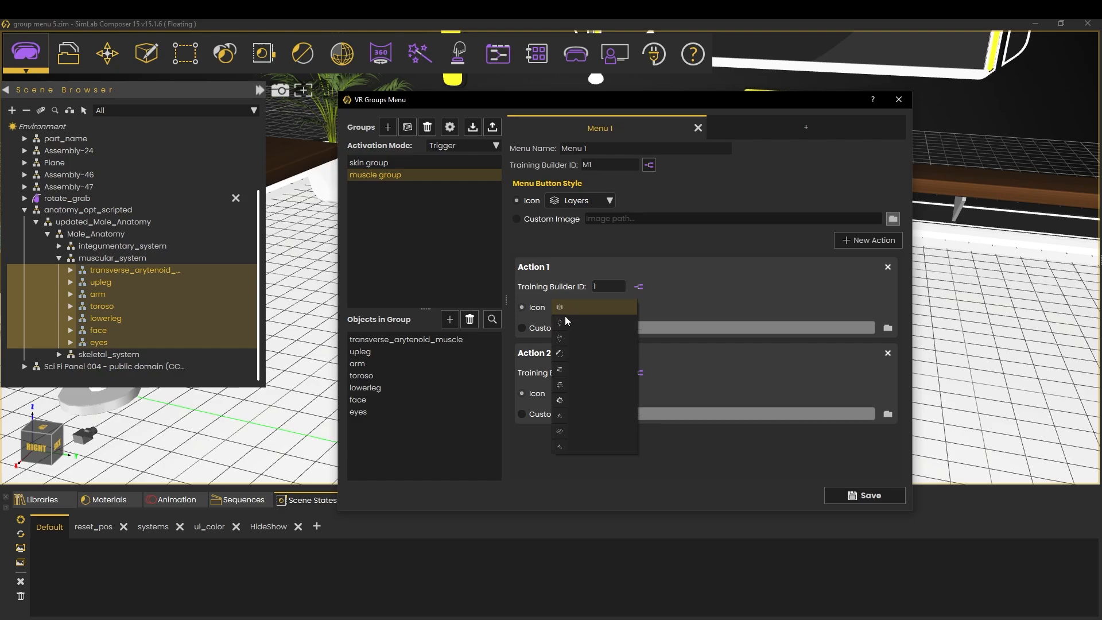
click(564, 438)
In Action 1's Training Builder diagram, add a Show/Hide response with Show set to False, wired to the trigger's Execute and SceneNode outputs
click(638, 286)
drag(373, 112, 878, 374)
drag(499, 415, 753, 385)
drag(499, 438, 752, 407)
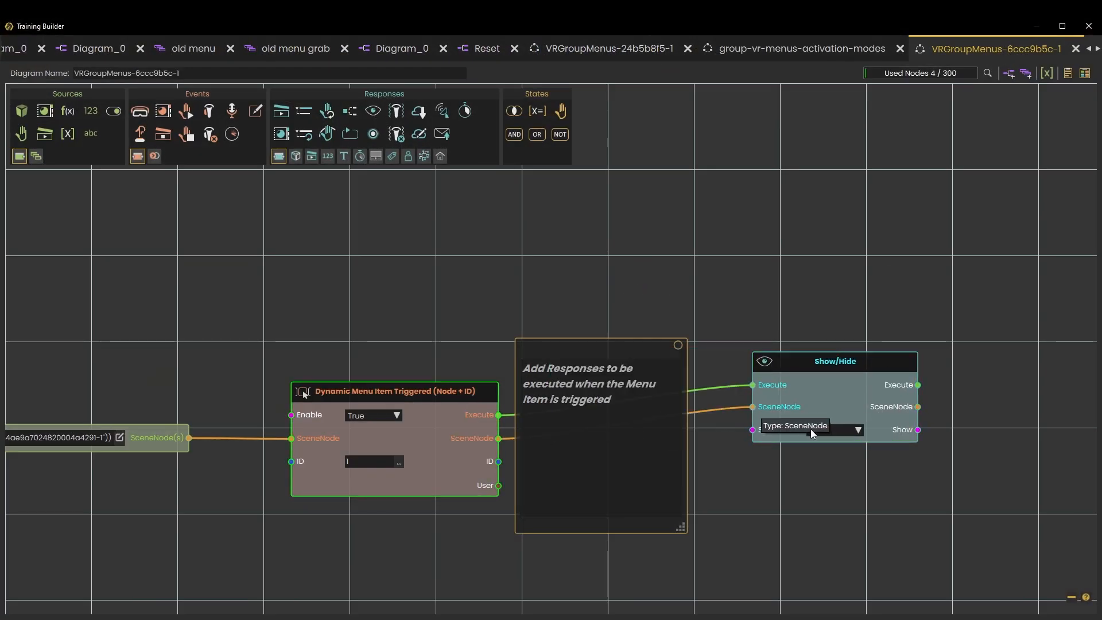
click(822, 429)
click(824, 452)
drag(831, 362, 801, 388)
click(1089, 26)
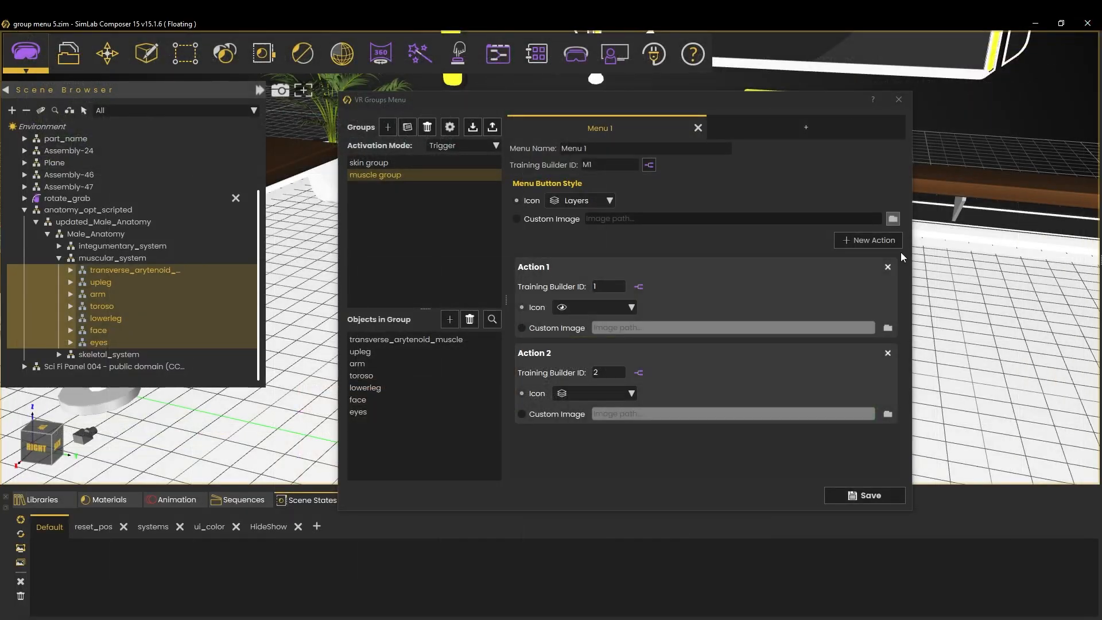
Wire a Set Node Glow State response to Execute and SceneNode in Action 2's Training Builder diagram, and set the action's icon to the light bulb
click(639, 373)
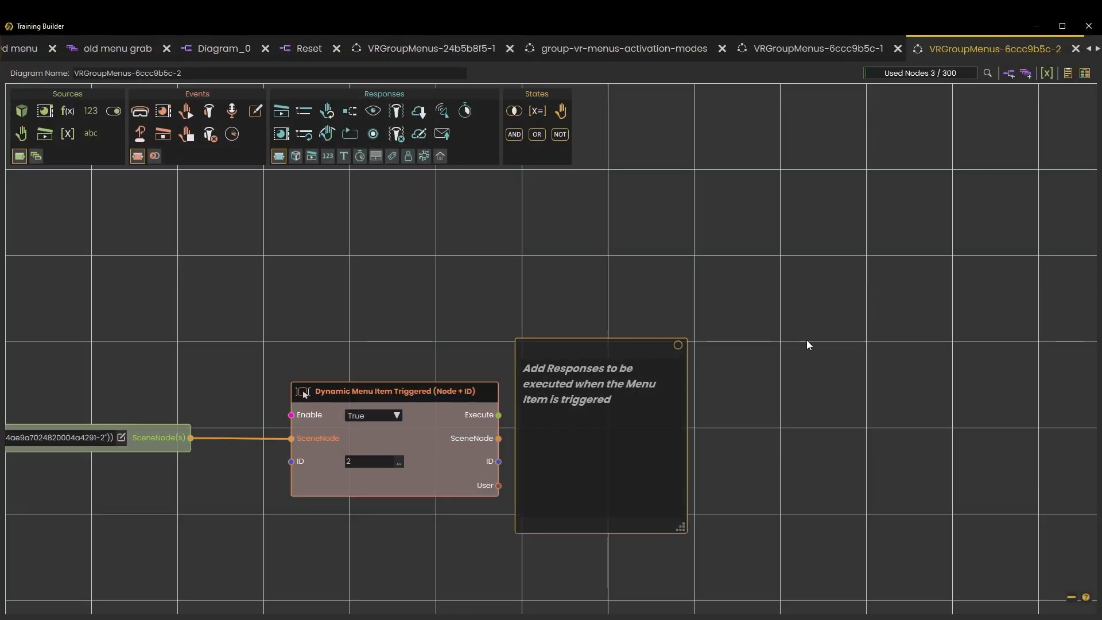
click(373, 133)
drag(606, 361, 776, 374)
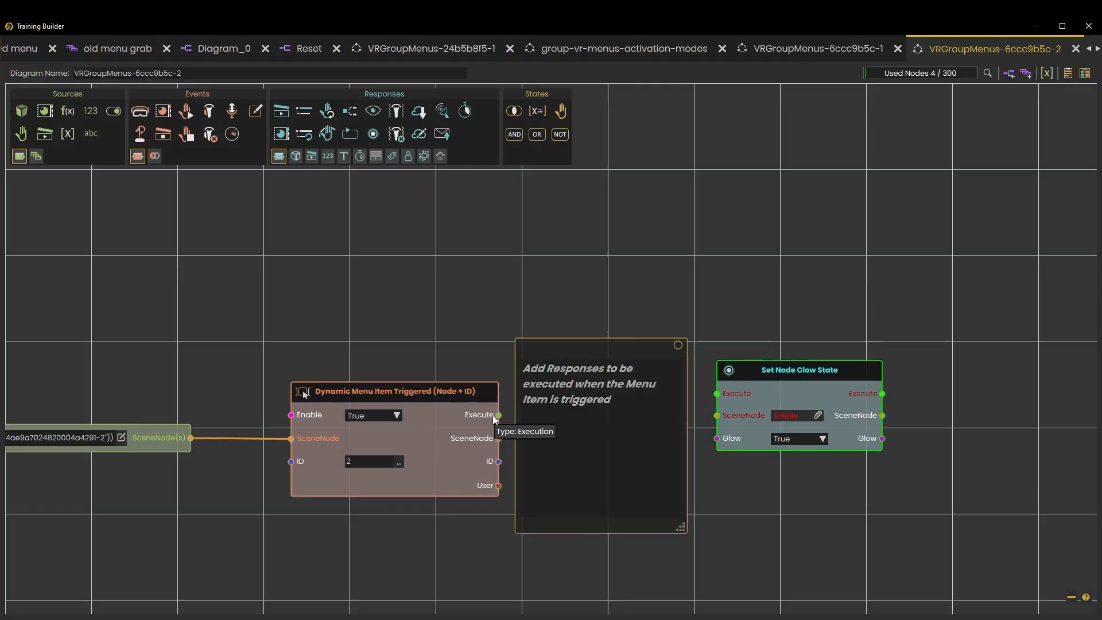
drag(498, 415, 716, 393)
drag(498, 438, 717, 416)
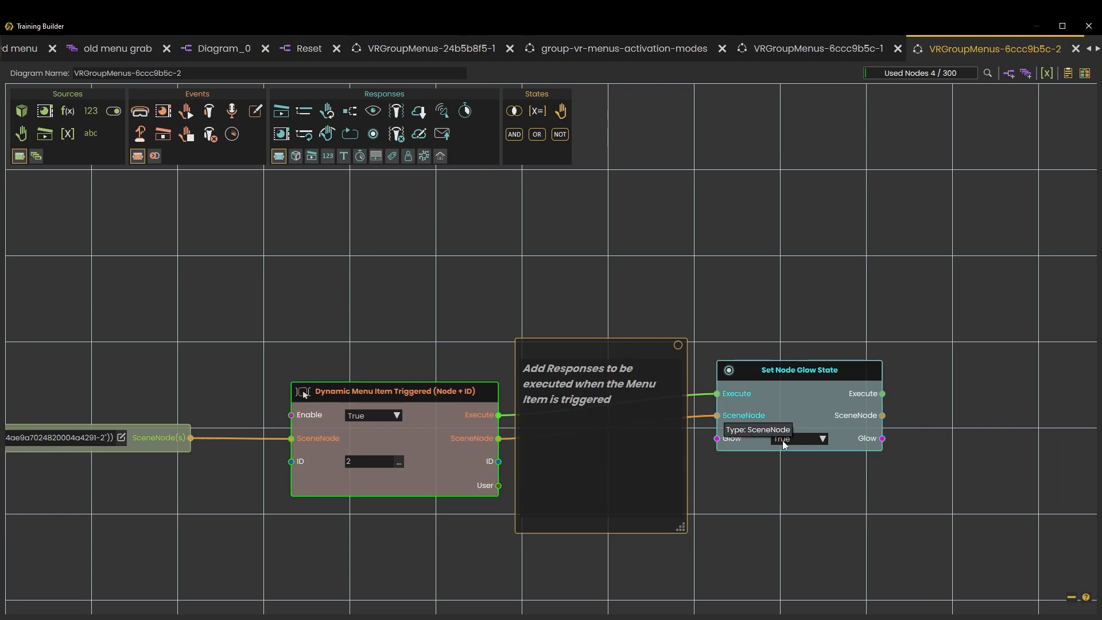
drag(802, 395, 796, 405)
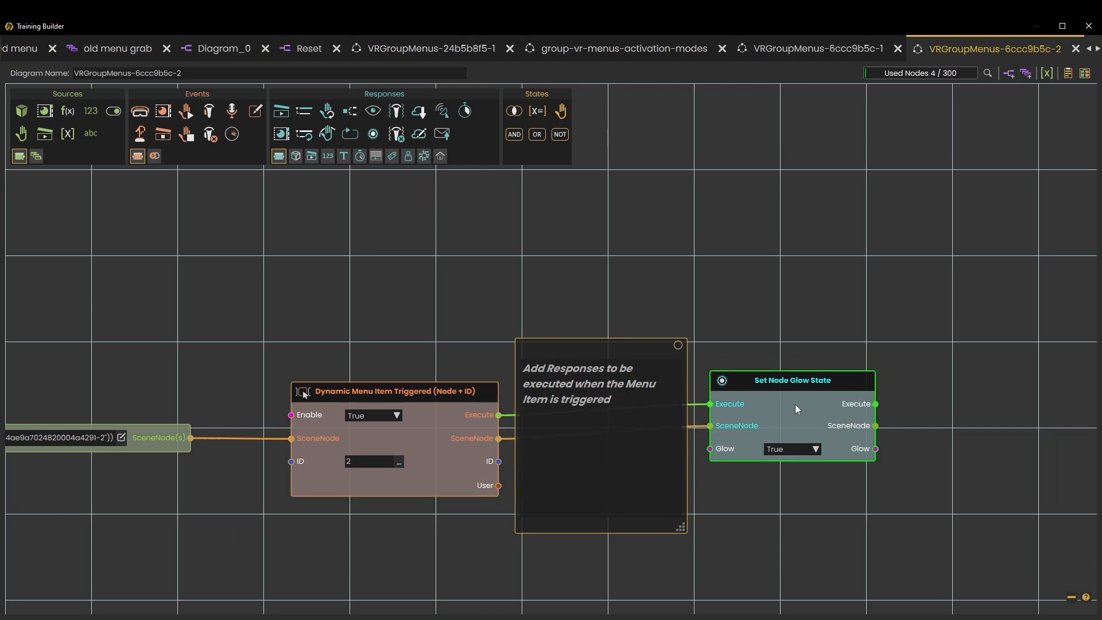
click(1088, 25)
click(628, 392)
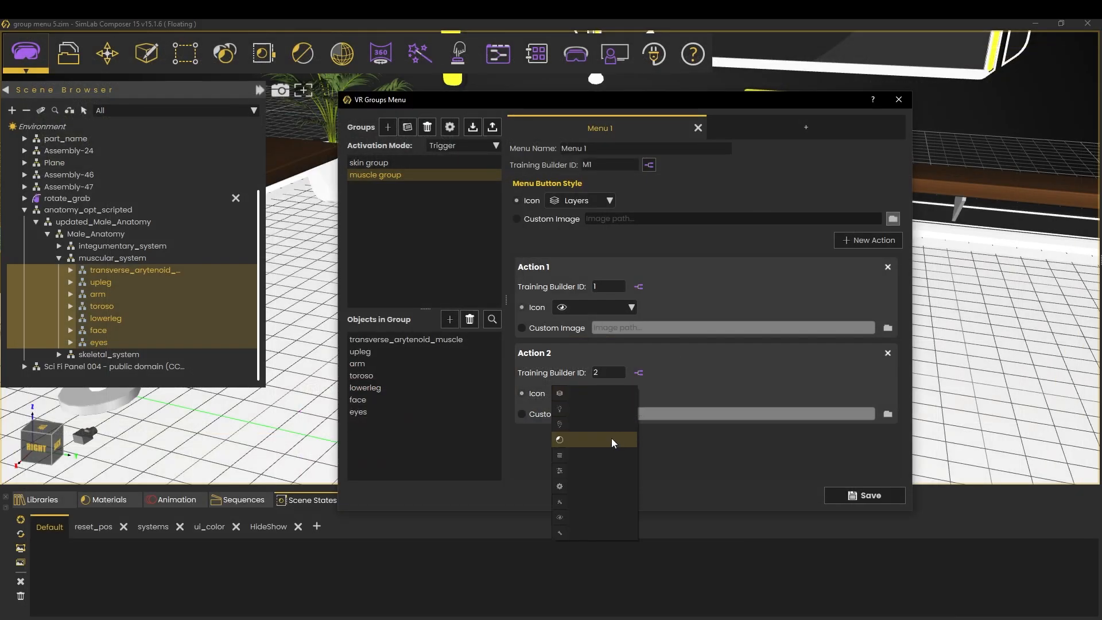
click(566, 409)
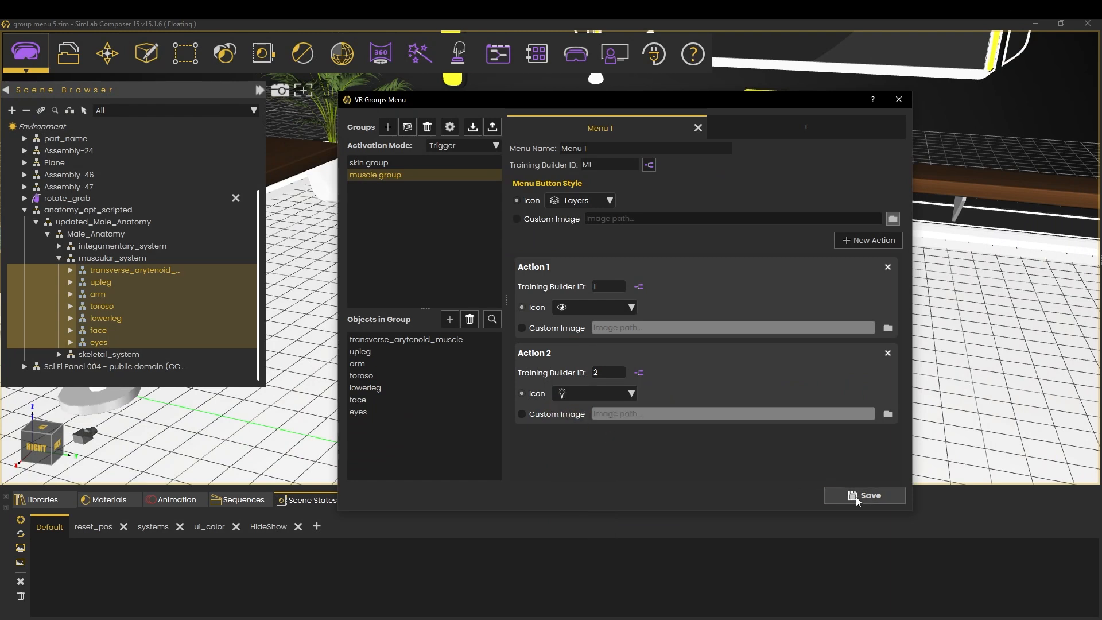
In the muscle group's style settings, set the border color to green with the rounded-square button border, and close the VR Groups Menu
click(451, 127)
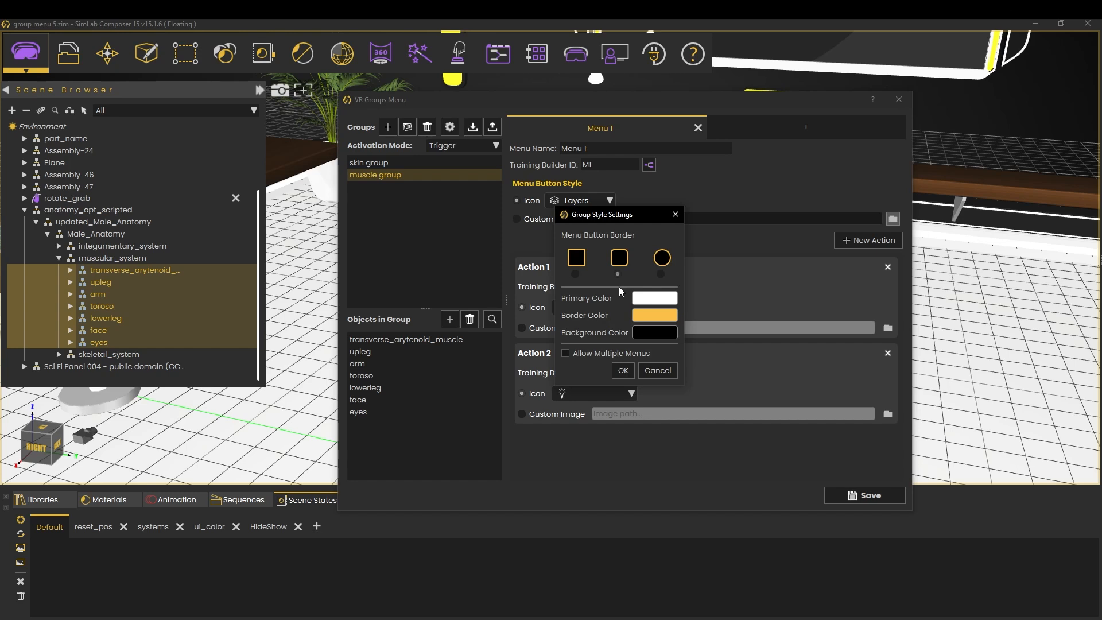
click(666, 275)
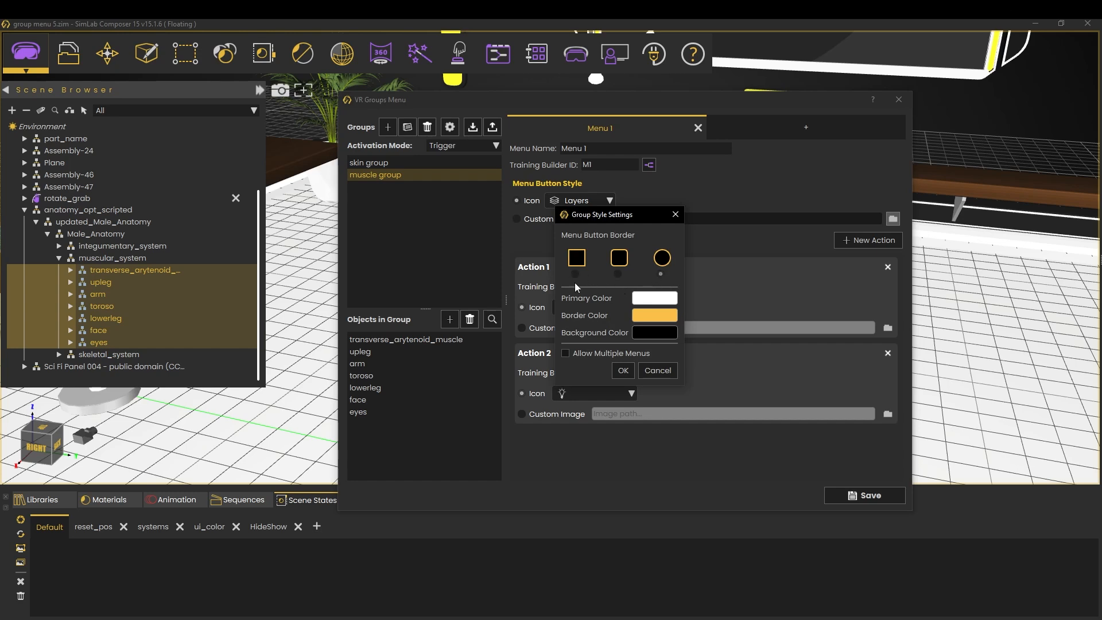
click(648, 315)
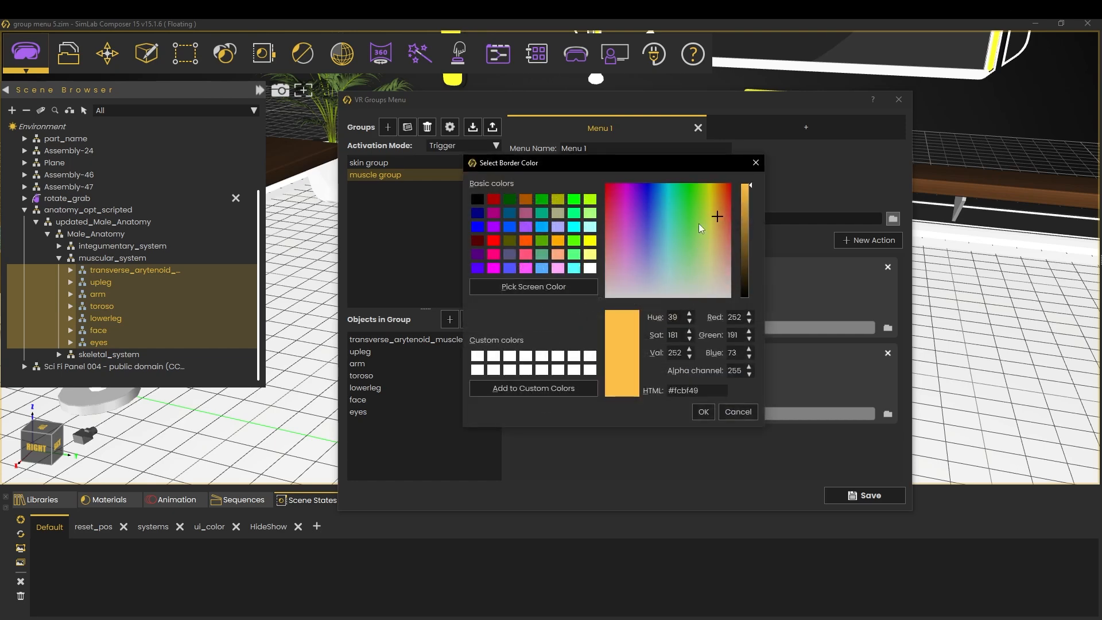
click(692, 209)
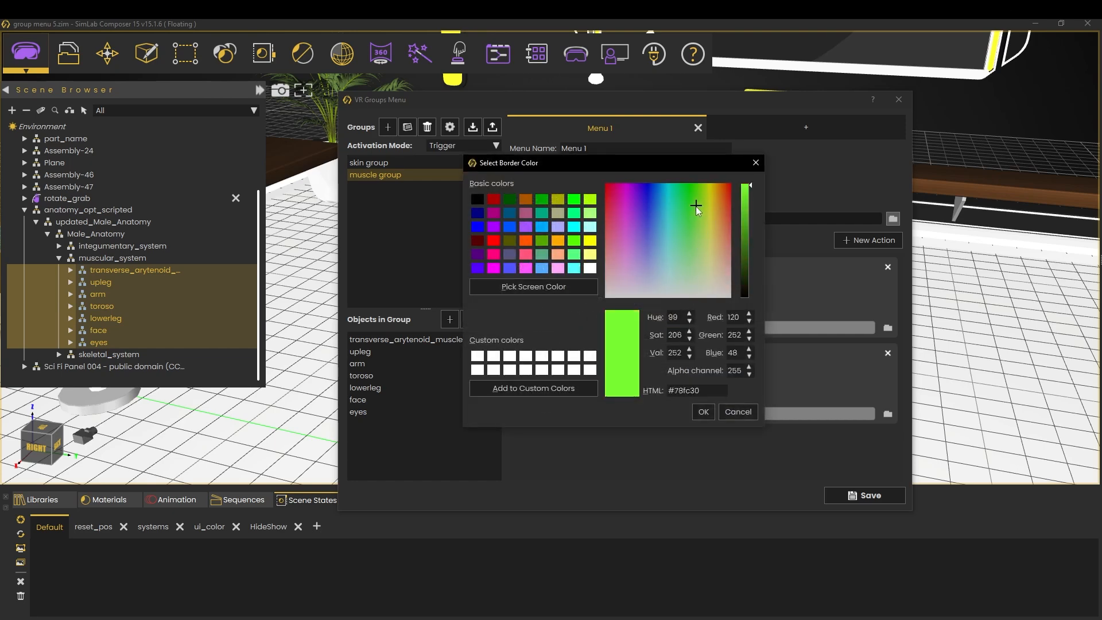
click(703, 412)
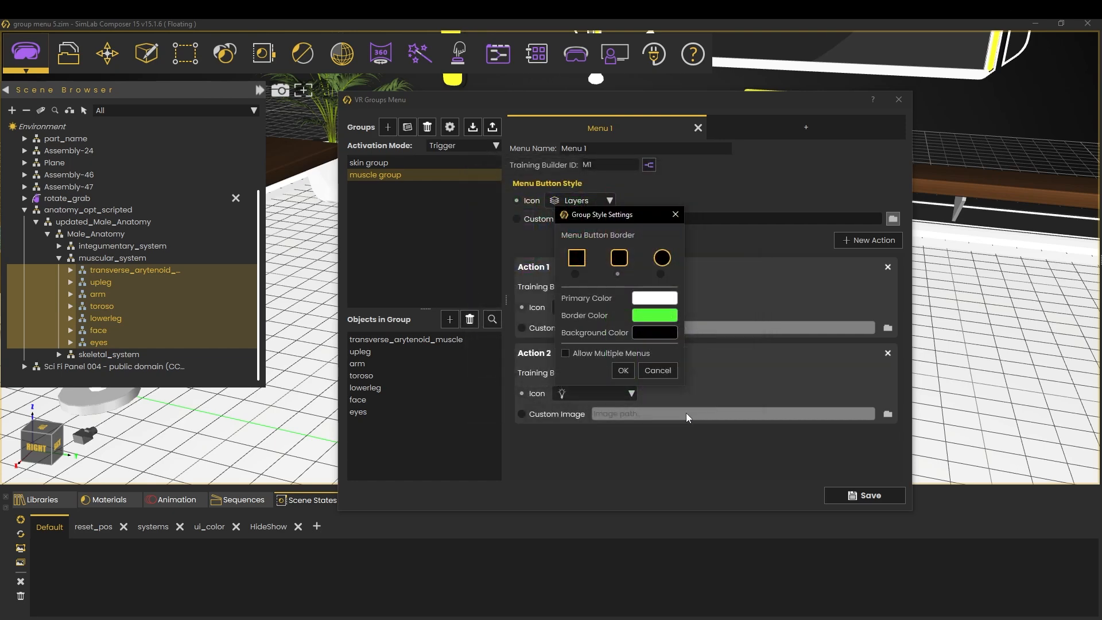
click(623, 370)
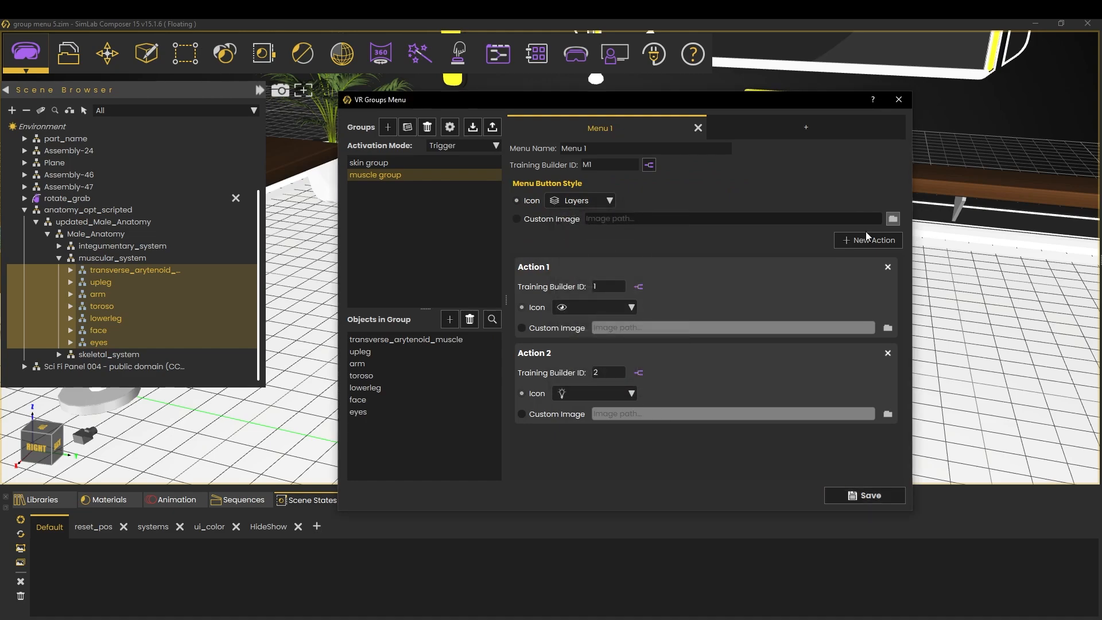
click(901, 97)
click(625, 323)
Launch the scene in the VR viewer and test the group menus on the model's skin and muscles
click(576, 55)
click(574, 100)
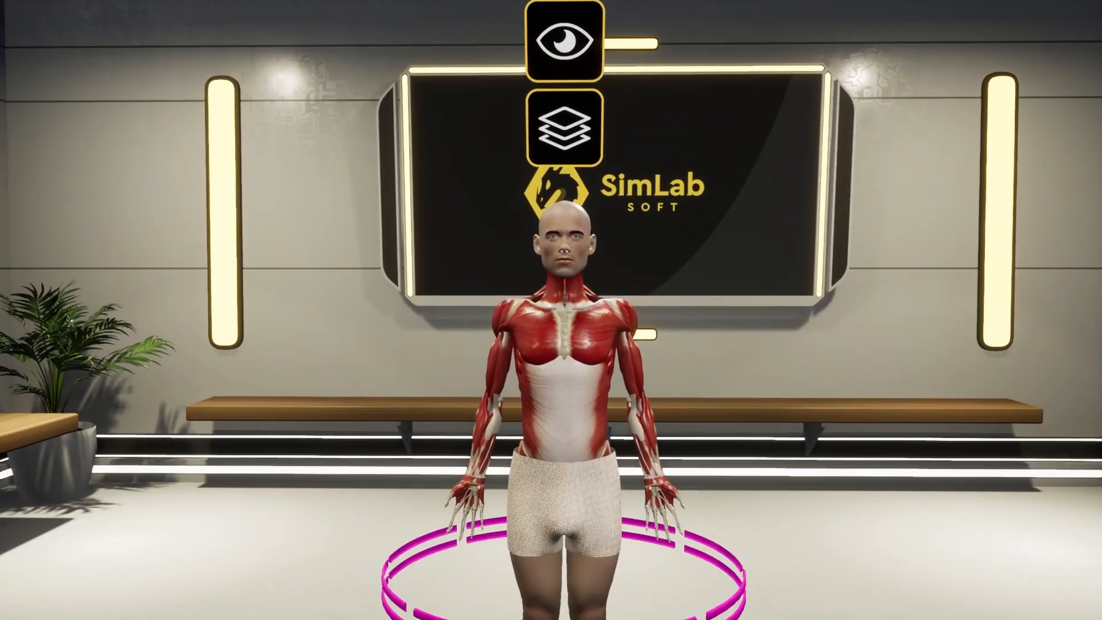
click(551, 310)
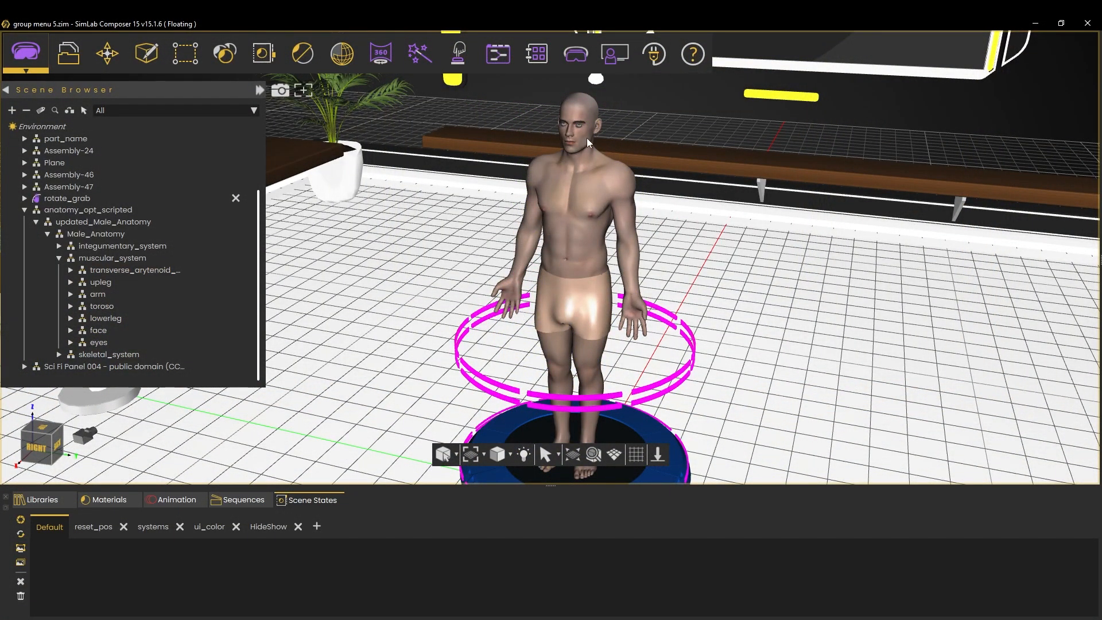
Reopen the VR Groups Menu and add a third group named skeletal group
click(643, 35)
mouse_move(666, 113)
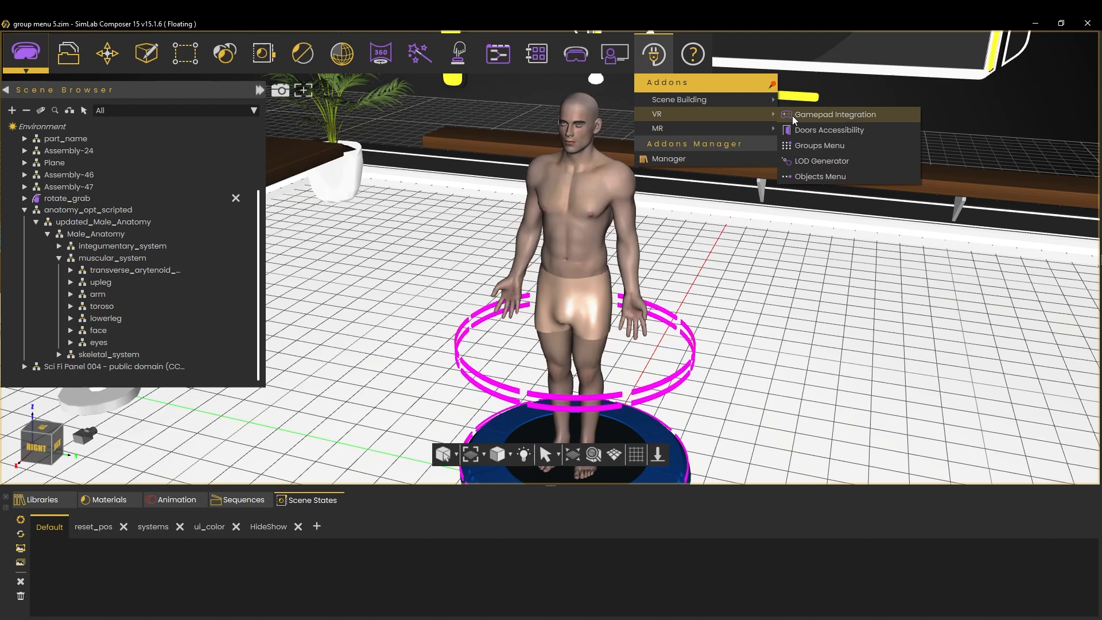
click(809, 145)
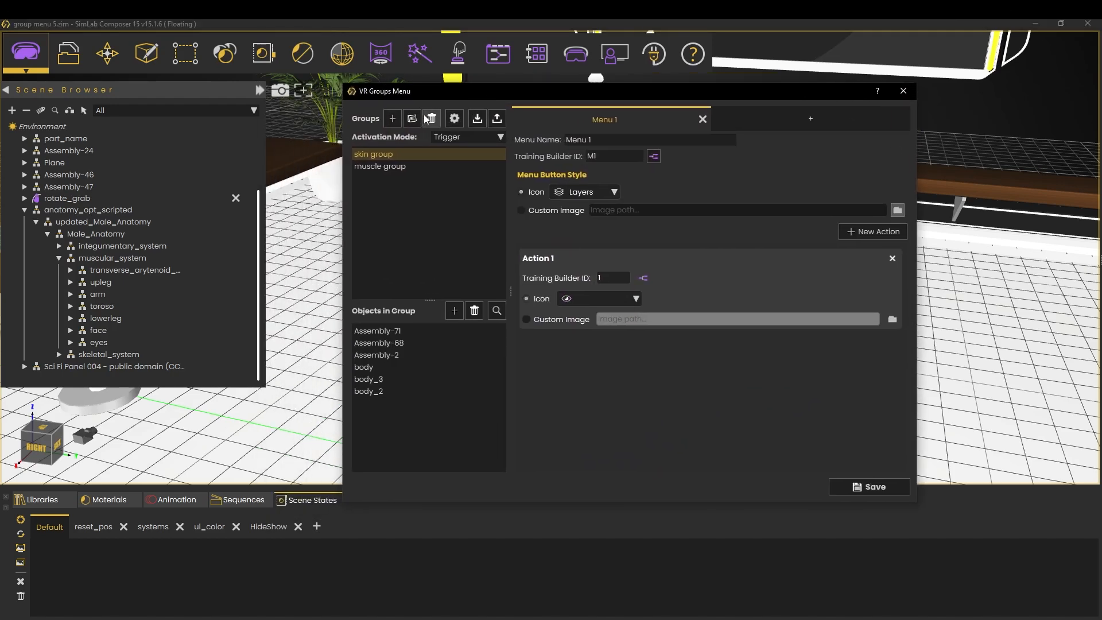
click(393, 119)
double_click(386, 178)
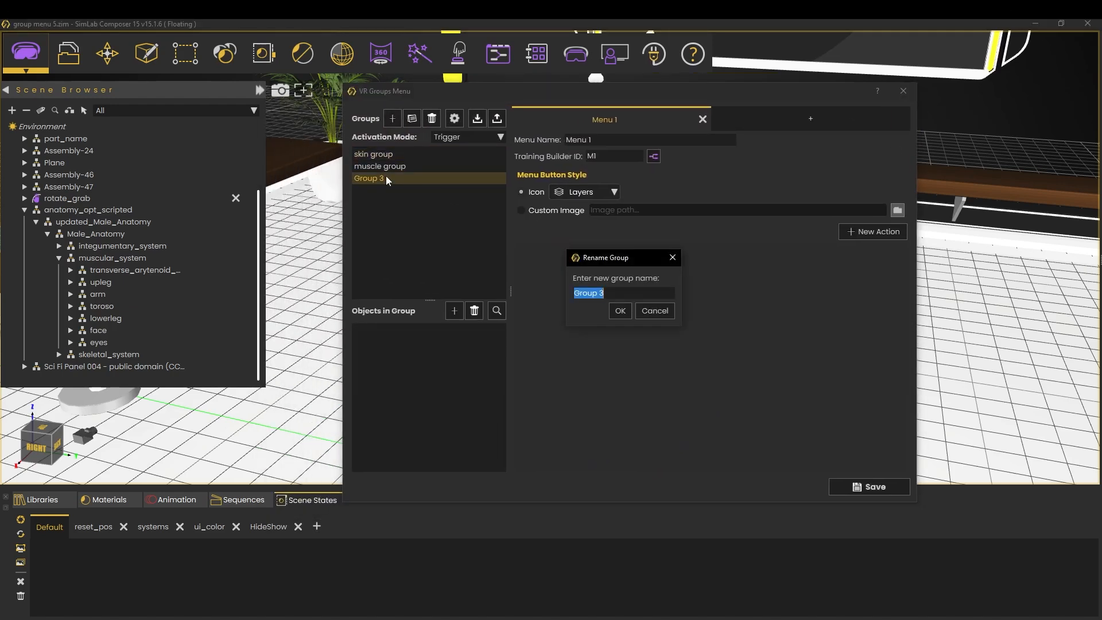
text(skeletal g)
click(624, 314)
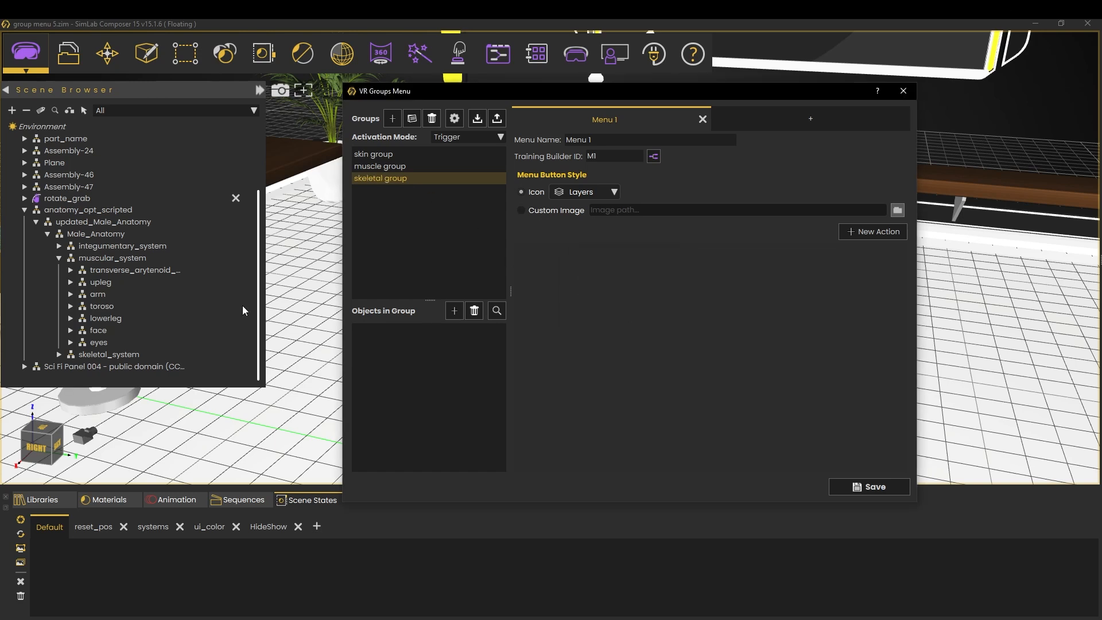
Add all skeletal_system parts, from cervical_spine through cartilage_tissue2, to the skeletal group and create a second menu for it
click(60, 354)
scroll(108, 225, down, 10)
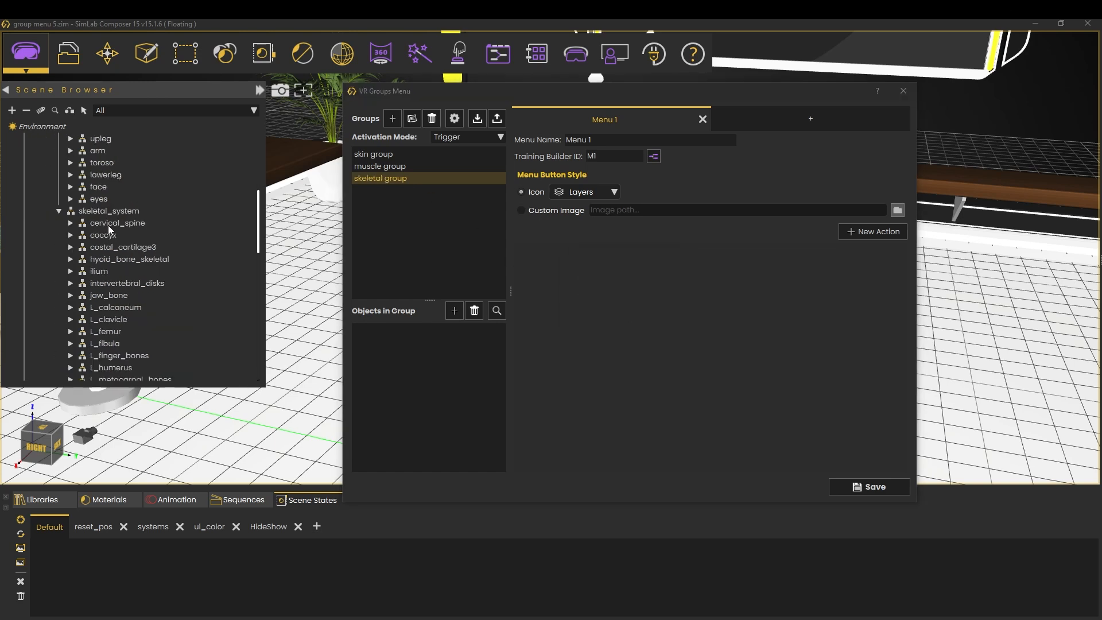
scroll(124, 291, down, 3)
shift+click(104, 356)
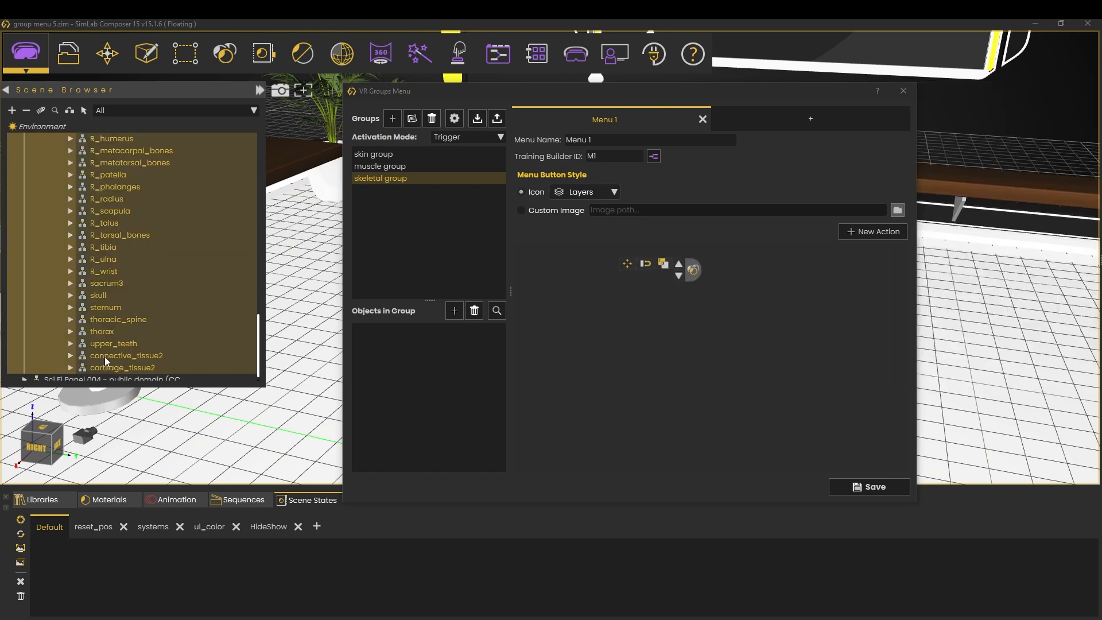
click(449, 315)
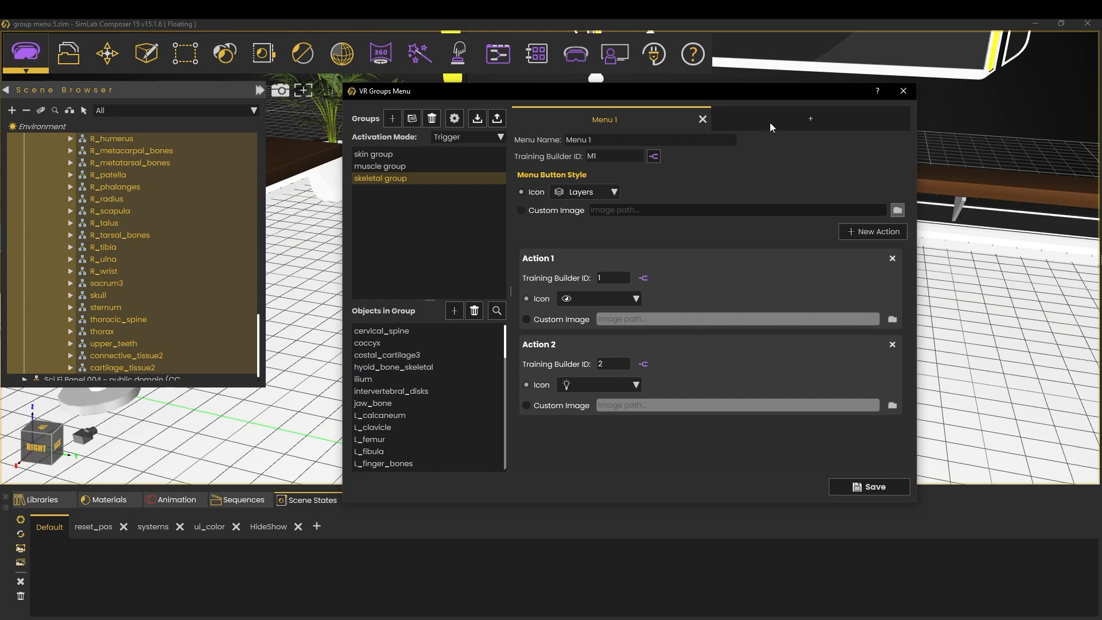
click(809, 118)
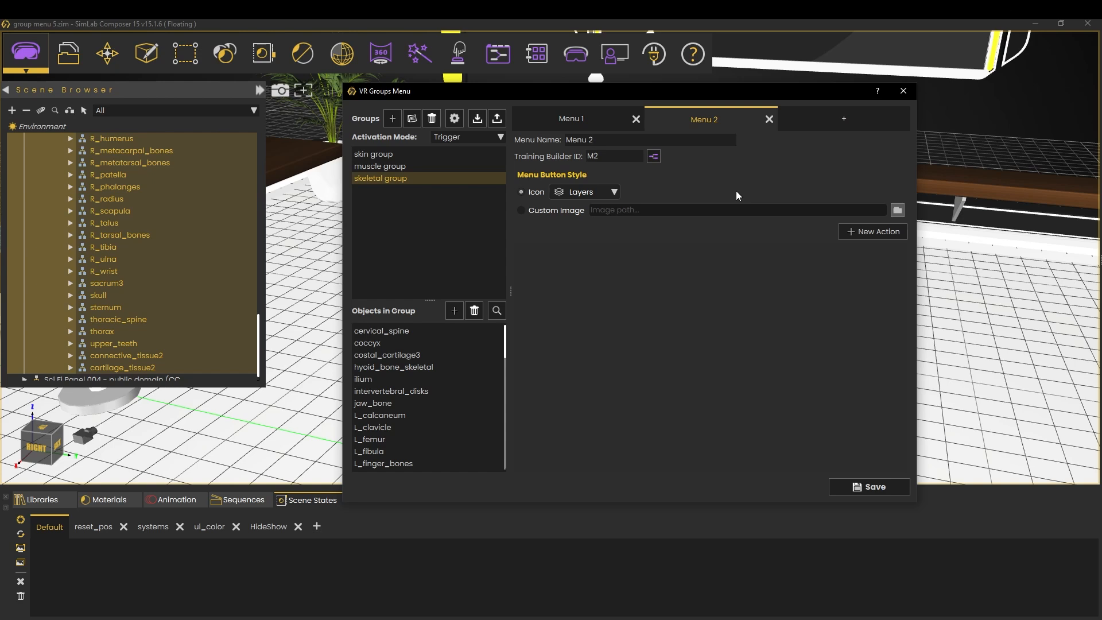
Give the skeletal group's Menu 2 the Setting icon and add two new actions to it
click(607, 189)
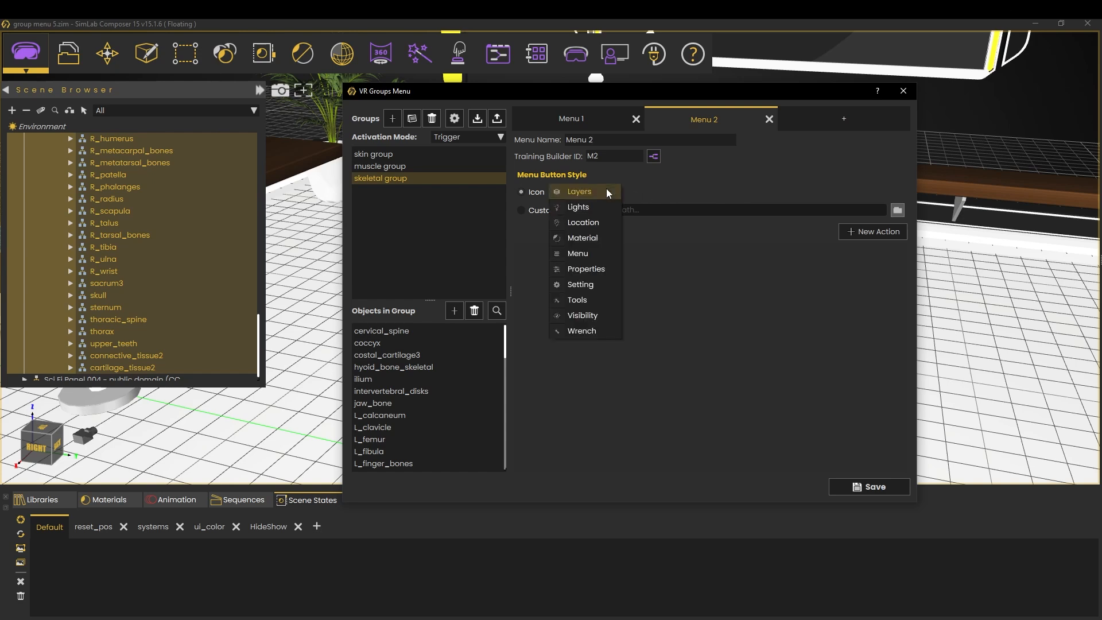
click(585, 285)
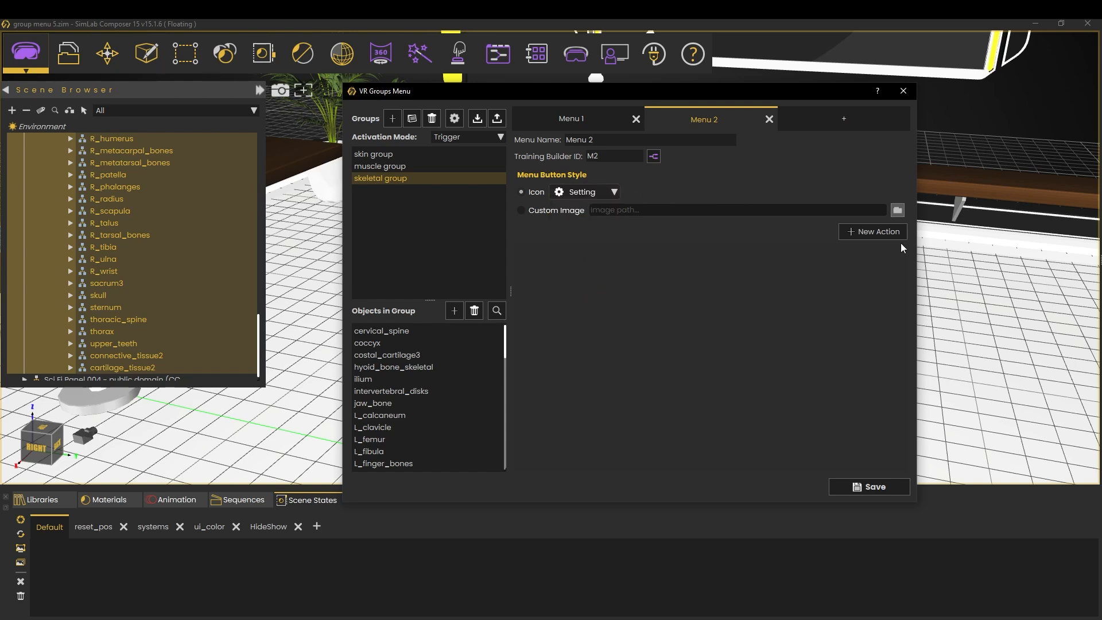
click(885, 234)
click(878, 234)
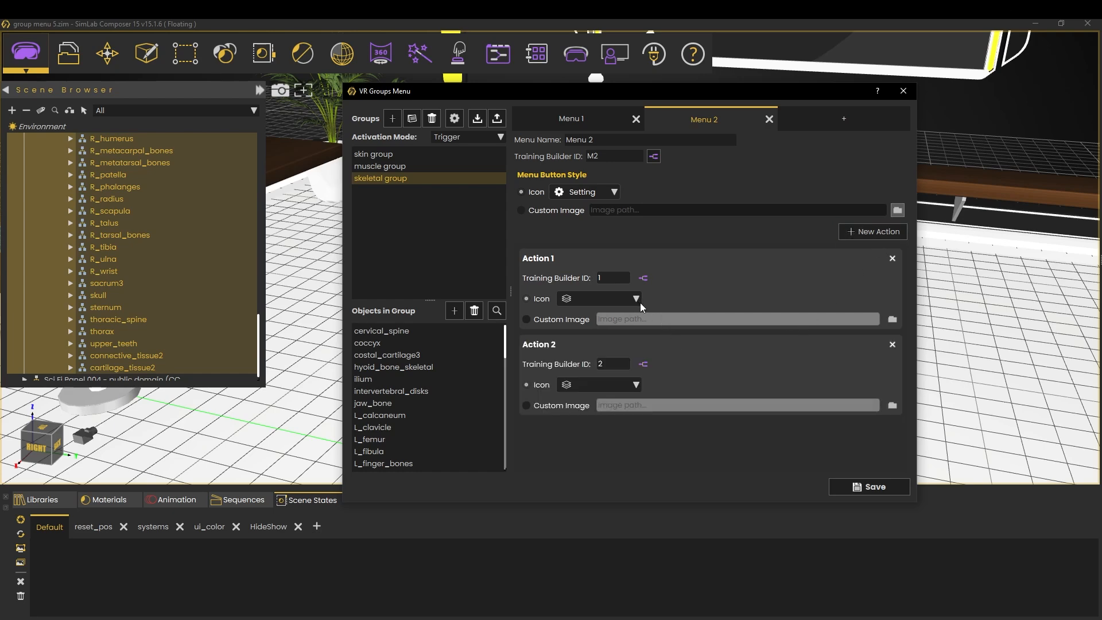
In Action 1's diagram, add a Set Node Grabbable State response wired to the trigger's Execute and SceneNode outputs, and close the Training Builder
click(643, 278)
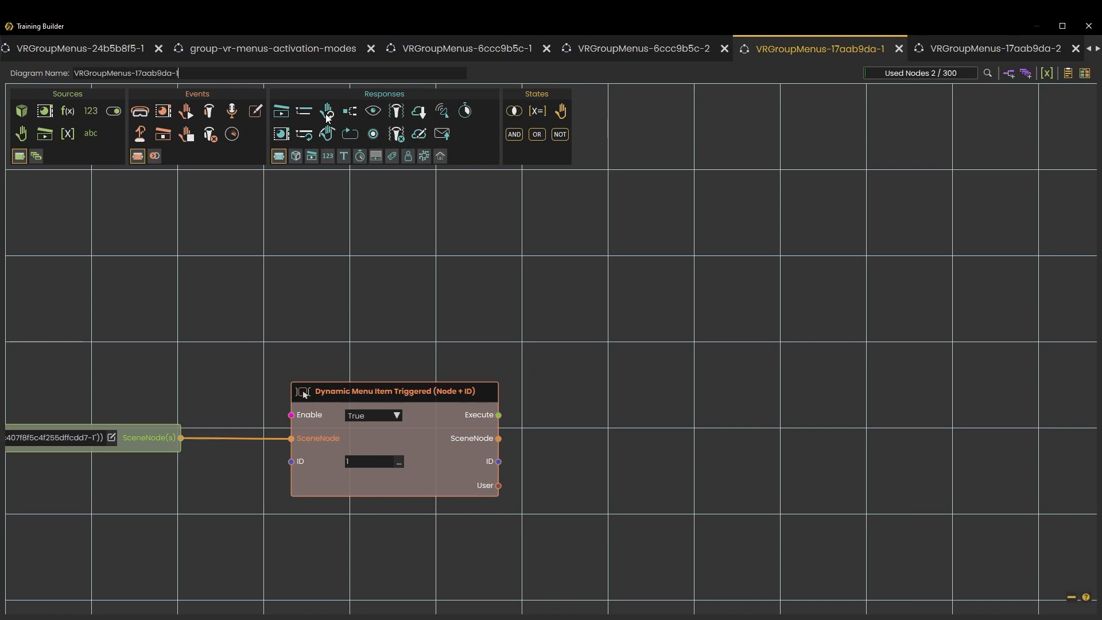
drag(327, 114, 587, 386)
drag(498, 415, 561, 406)
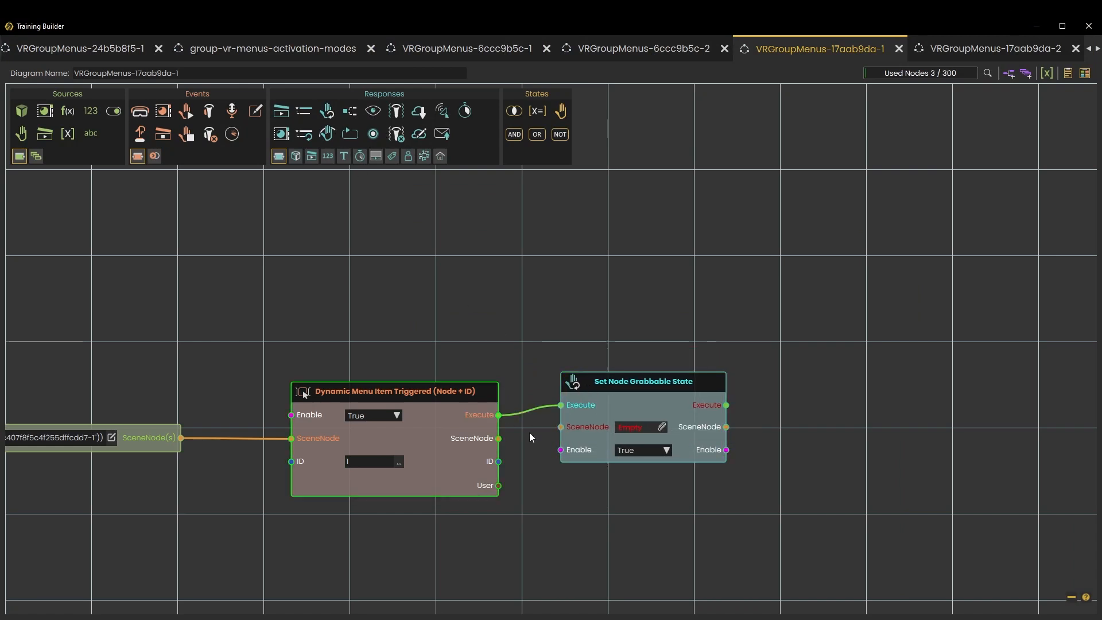
drag(498, 438, 579, 416)
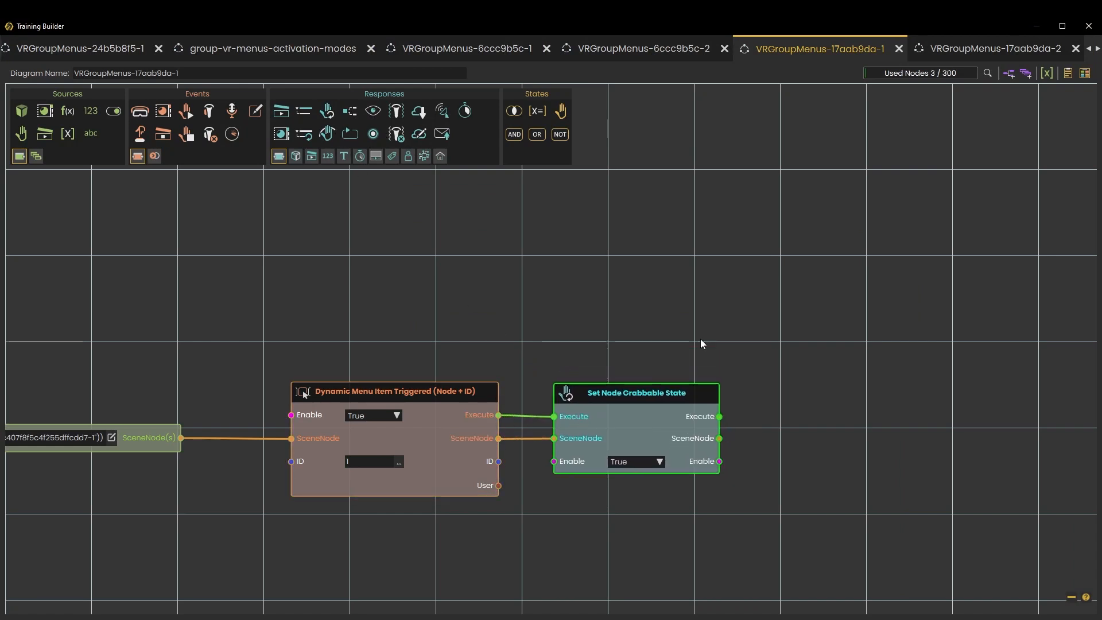
click(1089, 26)
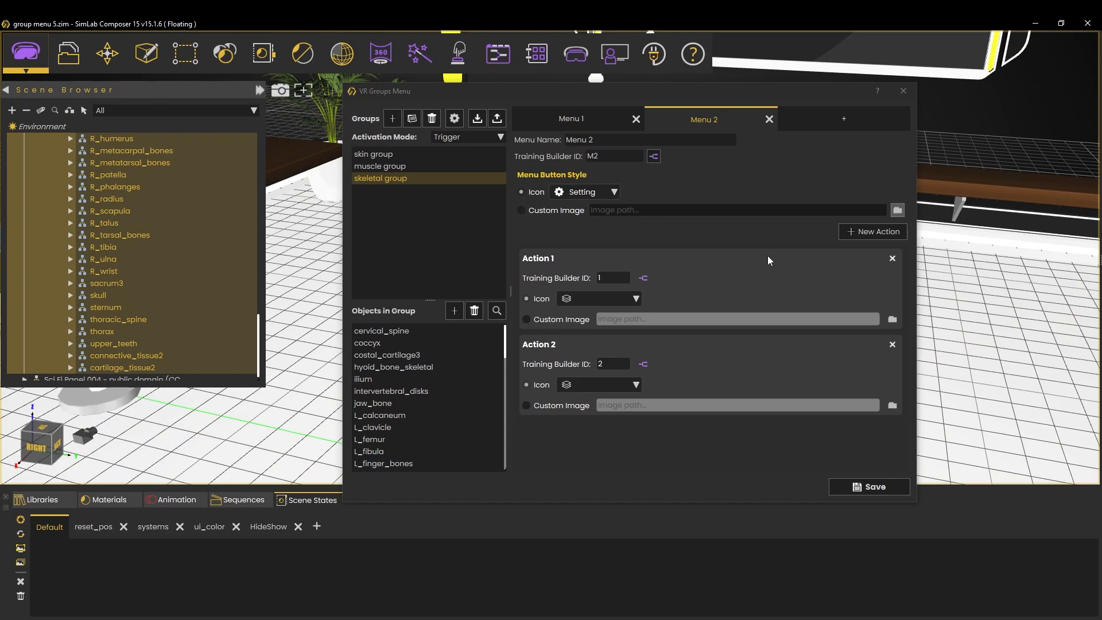
Use grab.png from the Desktop as the custom image for Action 1
click(574, 320)
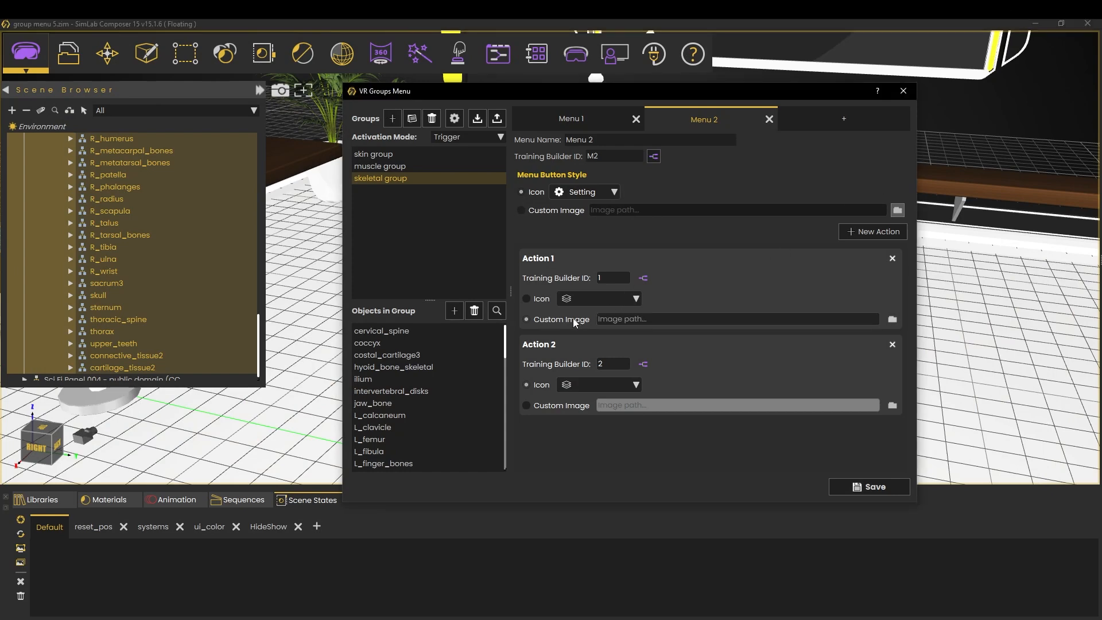
click(893, 319)
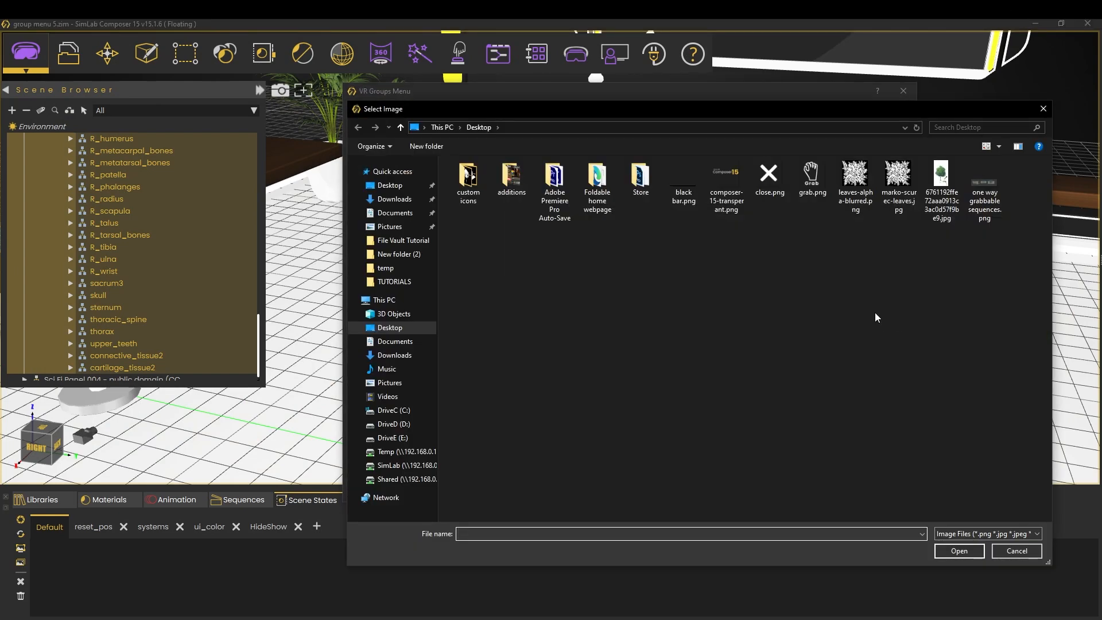
click(812, 175)
click(958, 551)
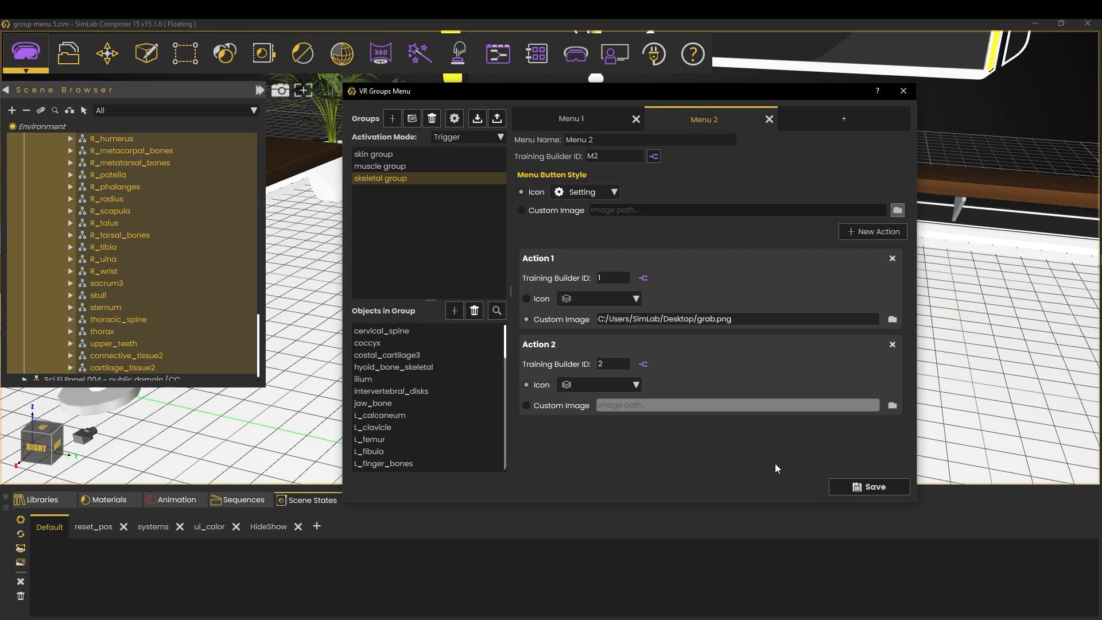
In Action 2's diagram, add a Make Node Instance response and connect it to the trigger's Execute and SceneNode outputs
click(644, 365)
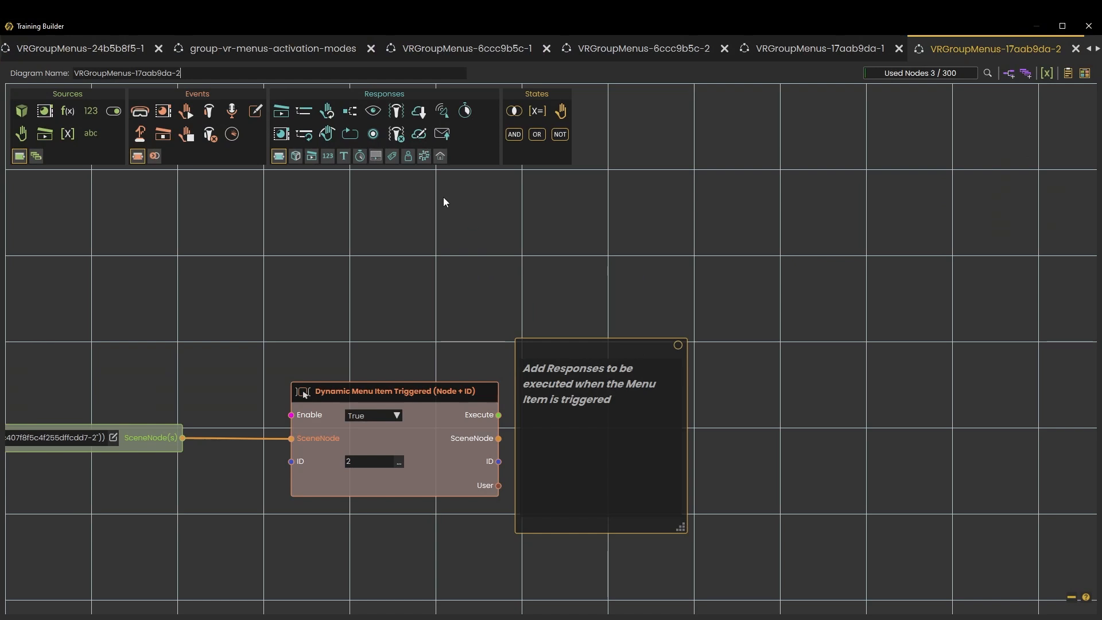
right_click(448, 214)
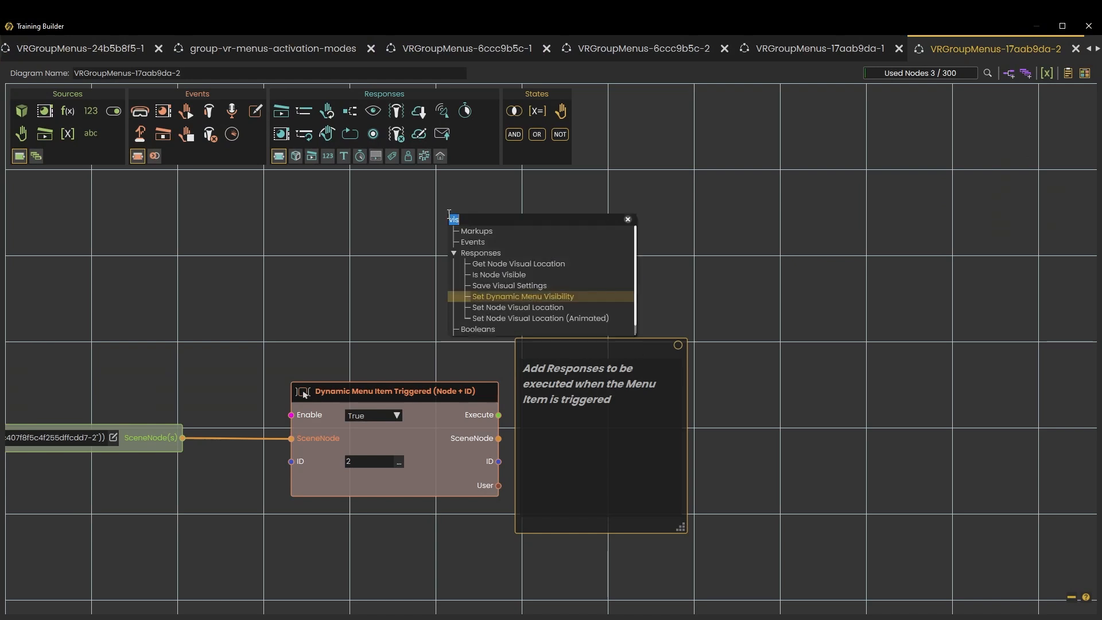
text(Ins)
click(510, 264)
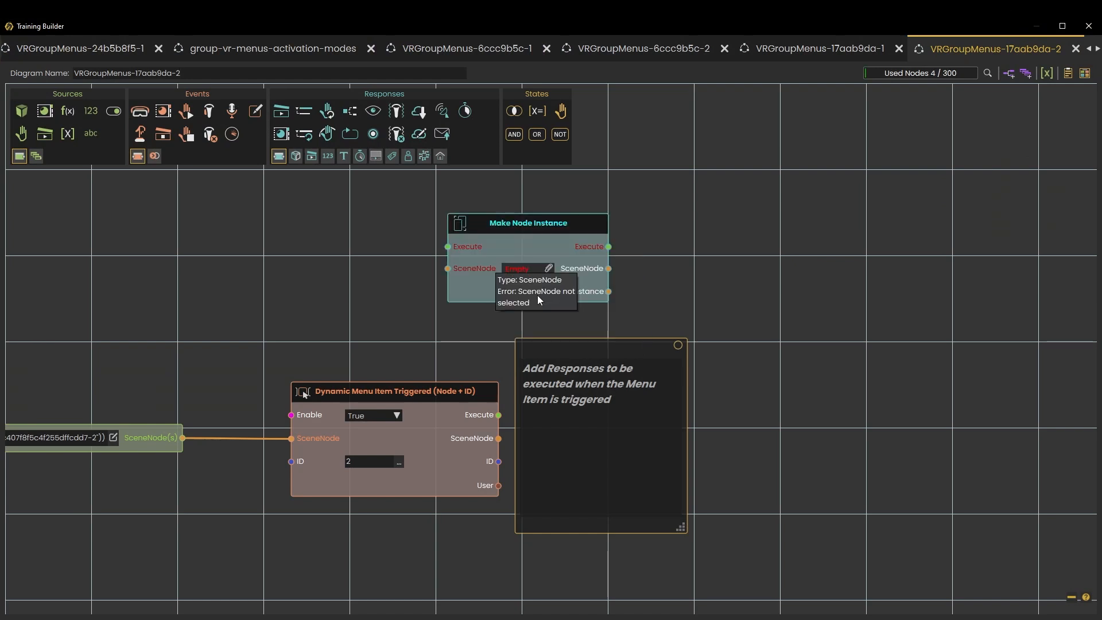
drag(528, 223, 799, 391)
drag(498, 415, 719, 416)
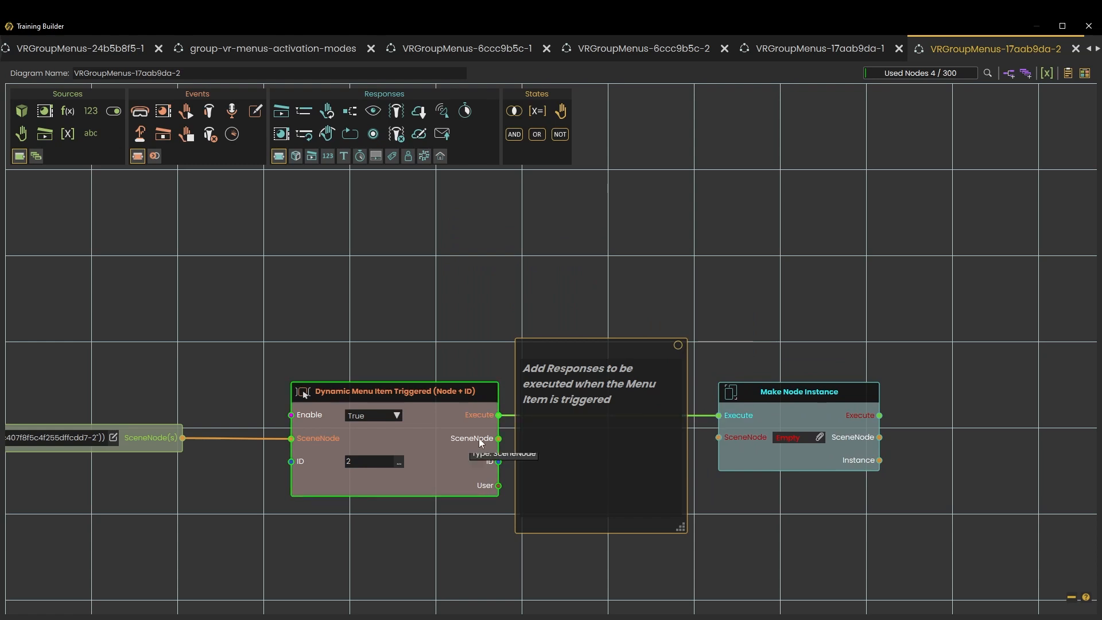
drag(498, 439, 719, 438)
Attach a Set Node Grabbable State response to Make Node Instance's Execute and SceneNode outputs, and close the Training Builder
middle_drag(967, 490, 631, 483)
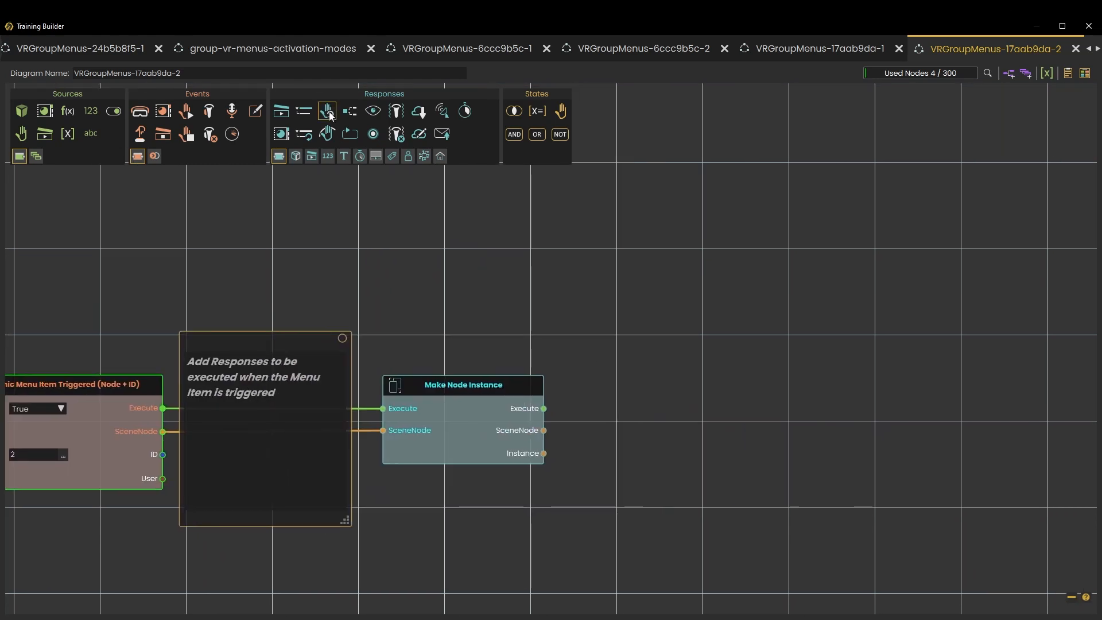
drag(329, 111, 637, 399)
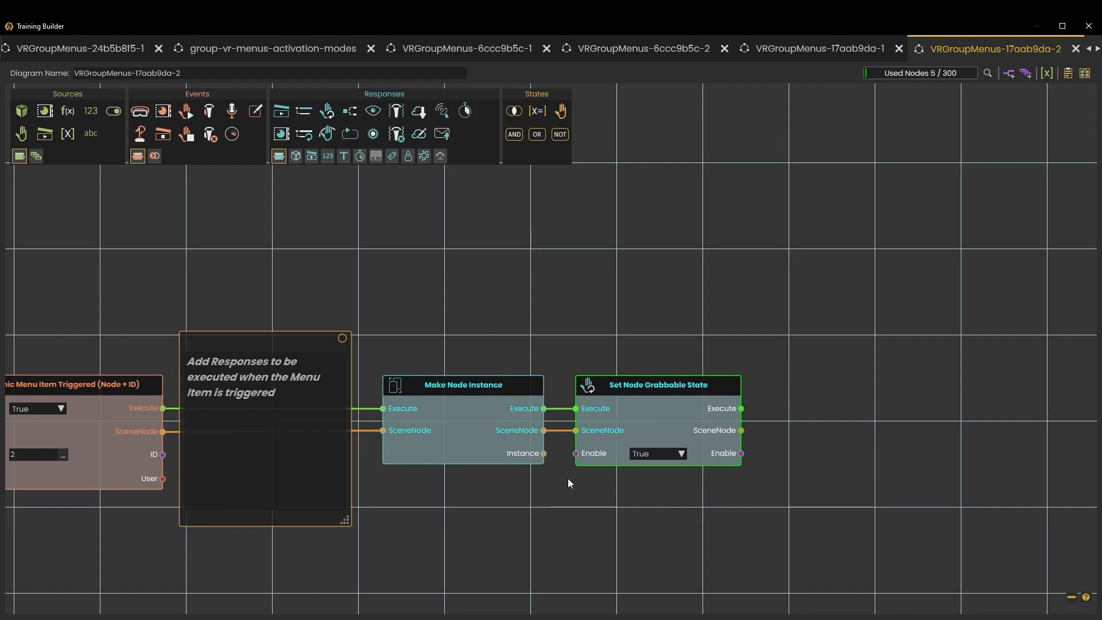
click(1089, 25)
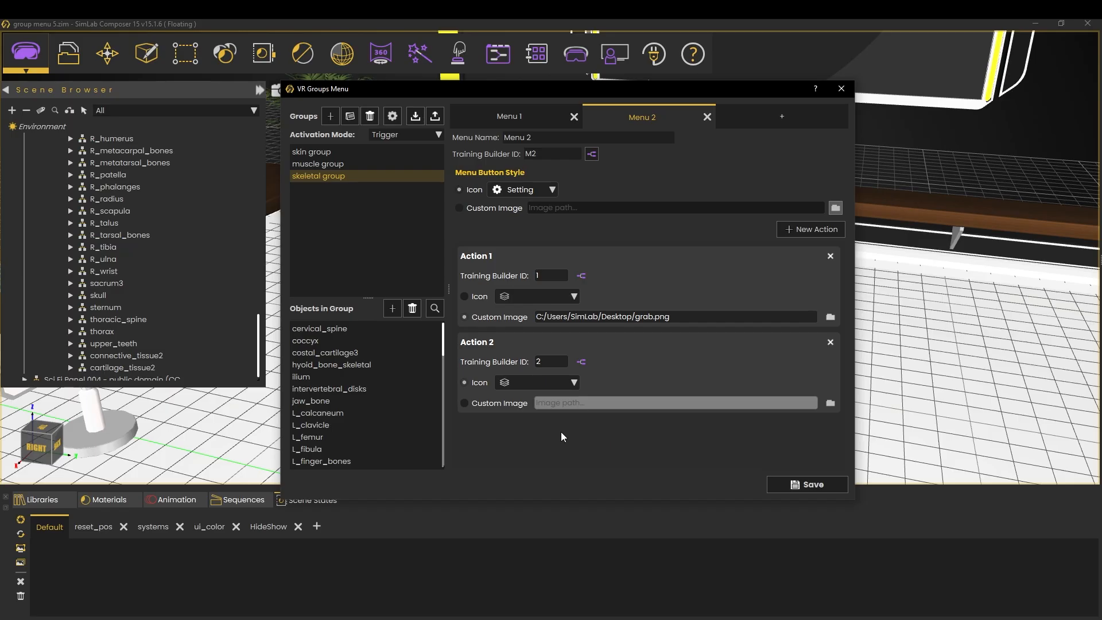
Create a third skeletal group menu and wire a Set Dynamic Menu Visibility response to the M3 trigger's Execute and SceneNode outputs
click(784, 117)
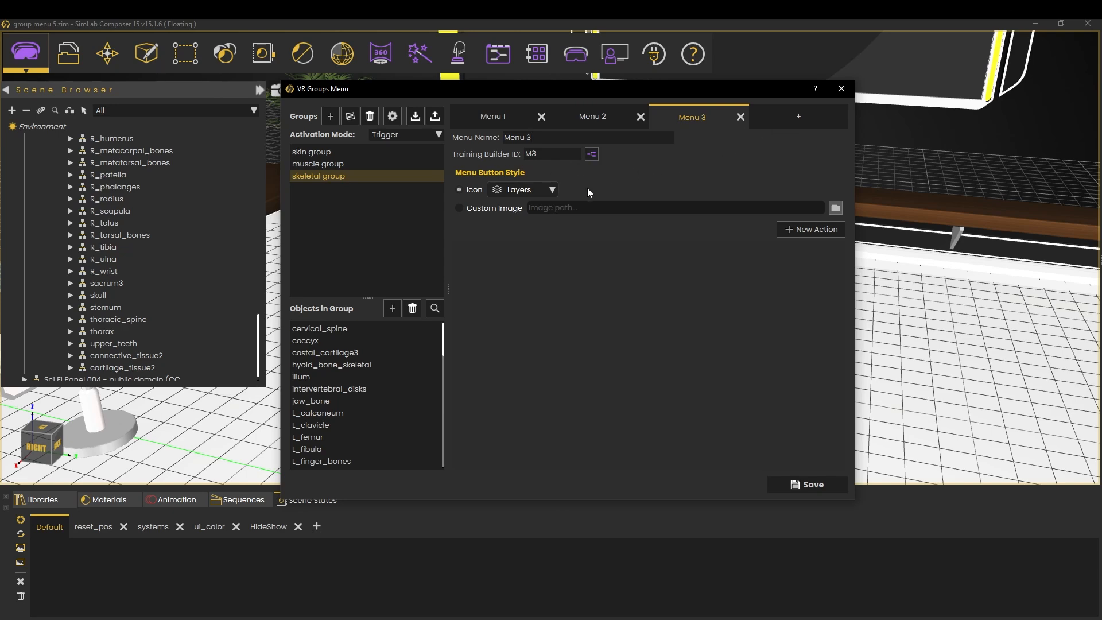
click(592, 154)
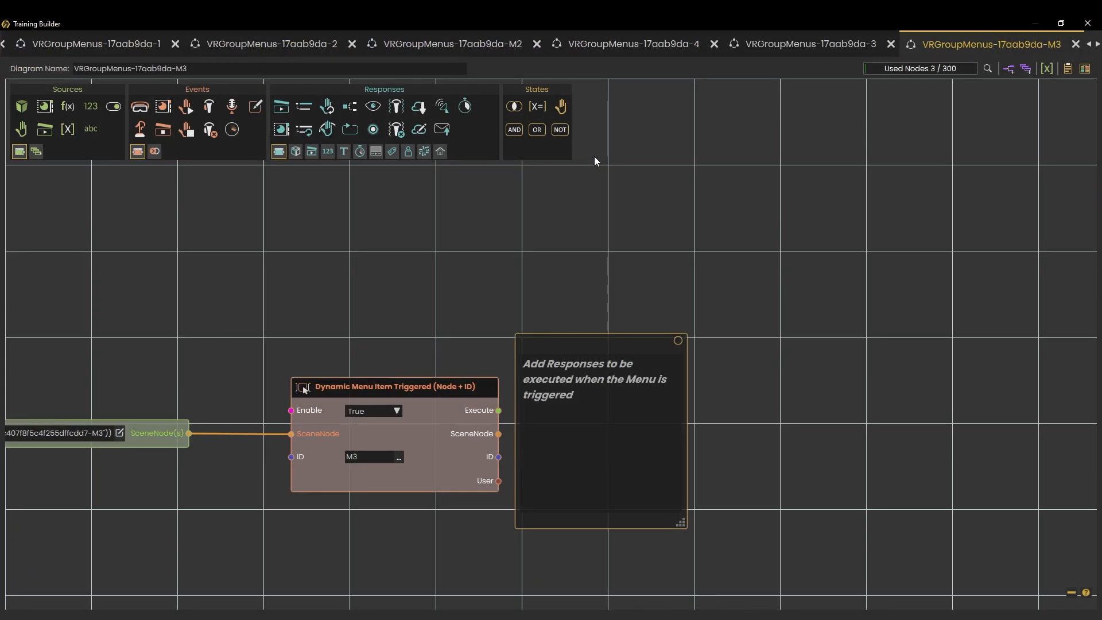
right_click(759, 343)
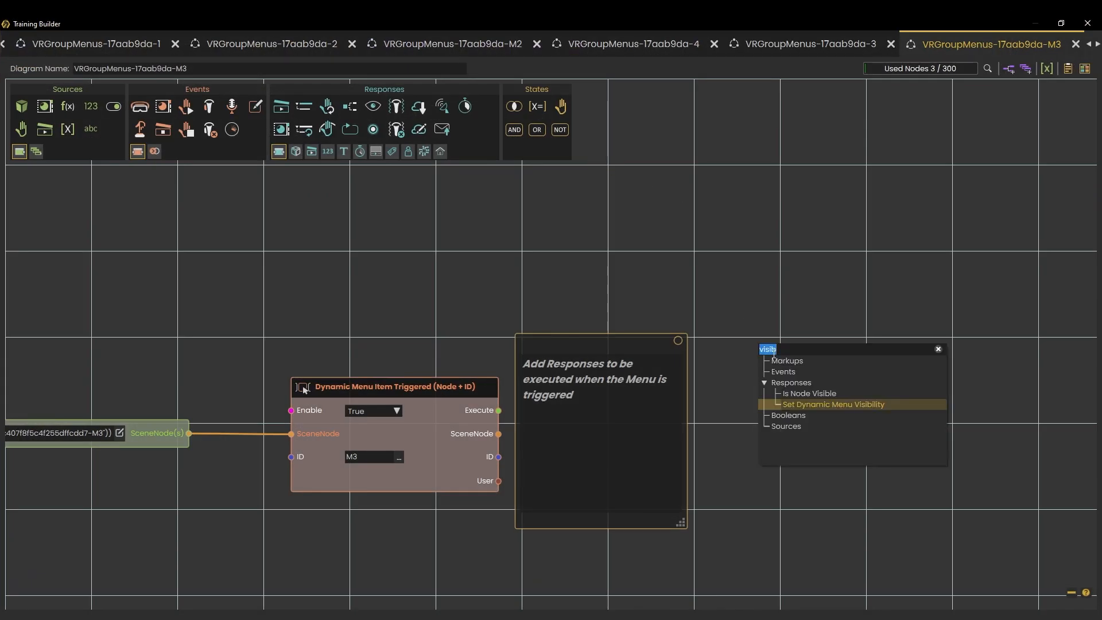
click(805, 401)
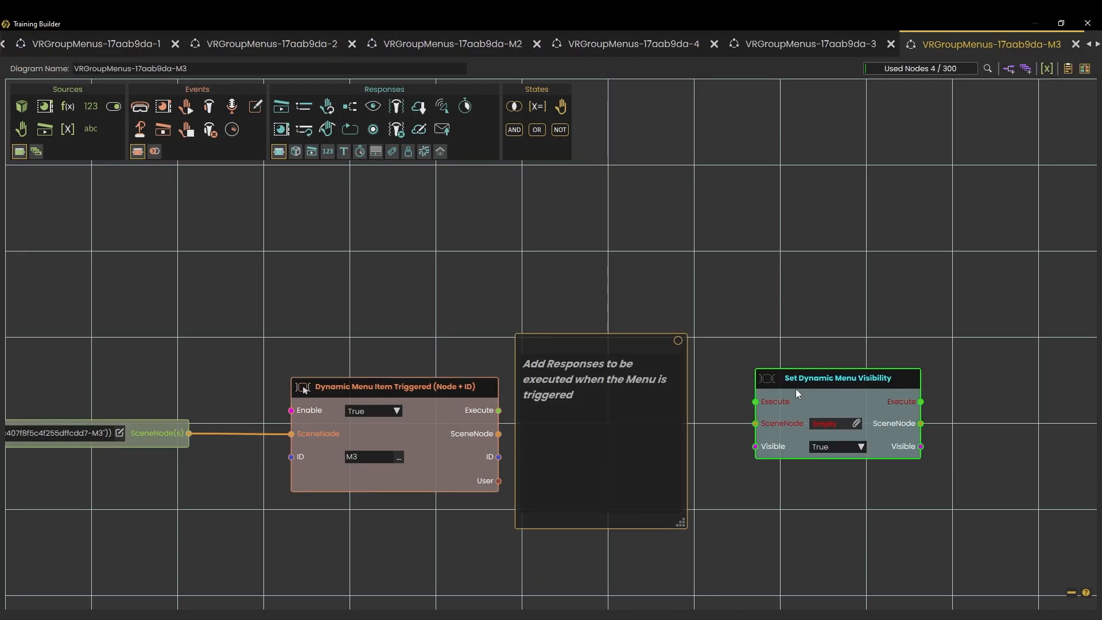
drag(498, 411, 605, 434)
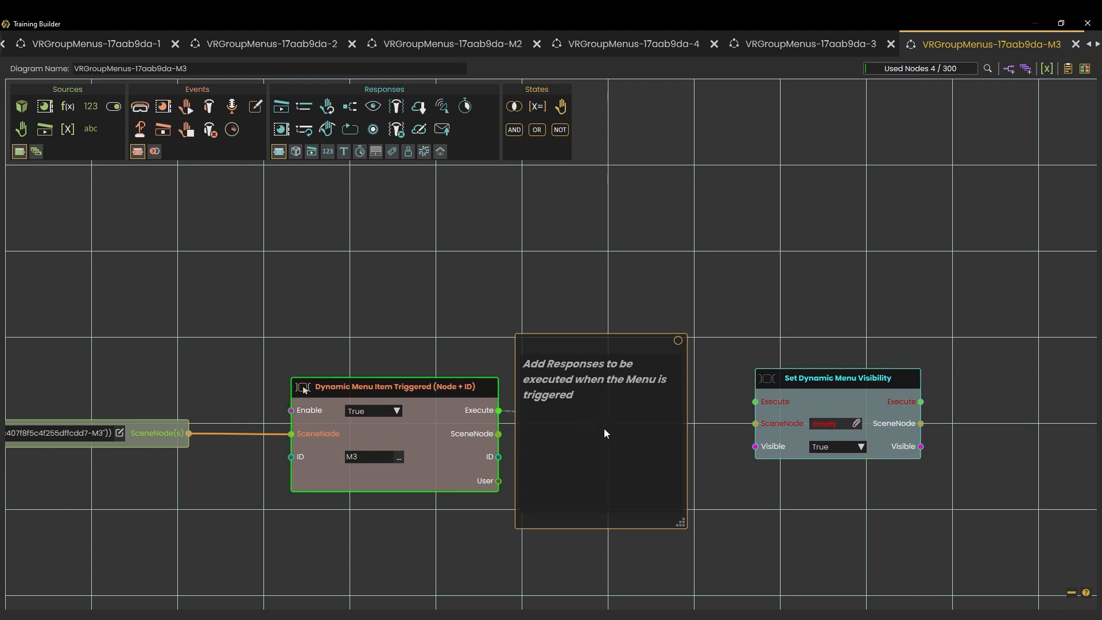
drag(759, 407, 753, 432)
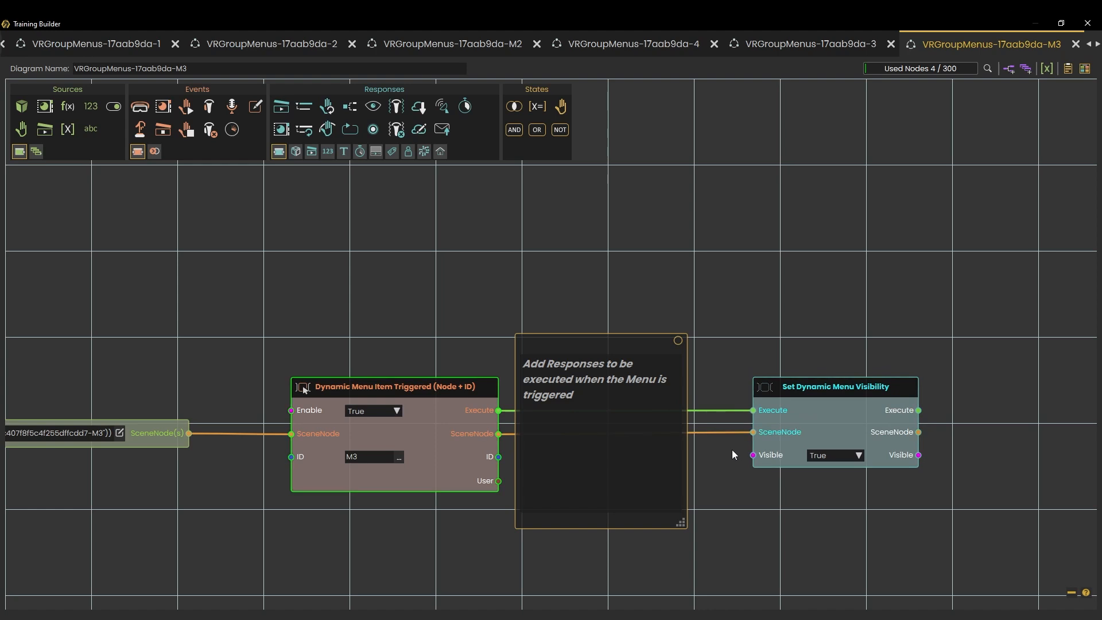
Set Visible to False on the Set Dynamic Menu Visibility response and close the Training Builder
click(822, 455)
click(821, 475)
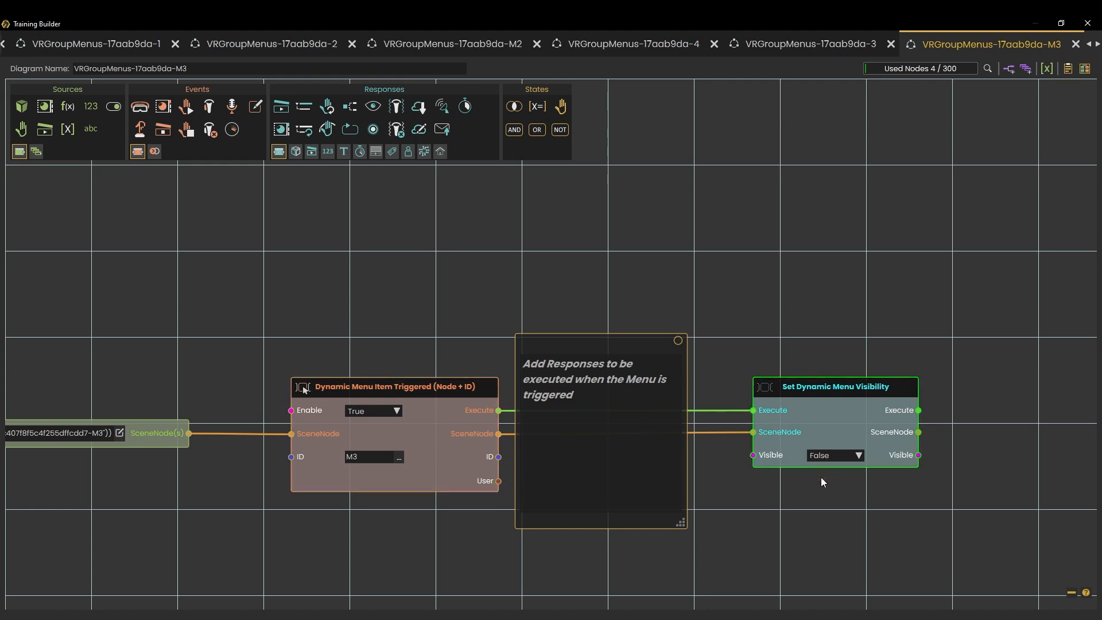
click(1087, 23)
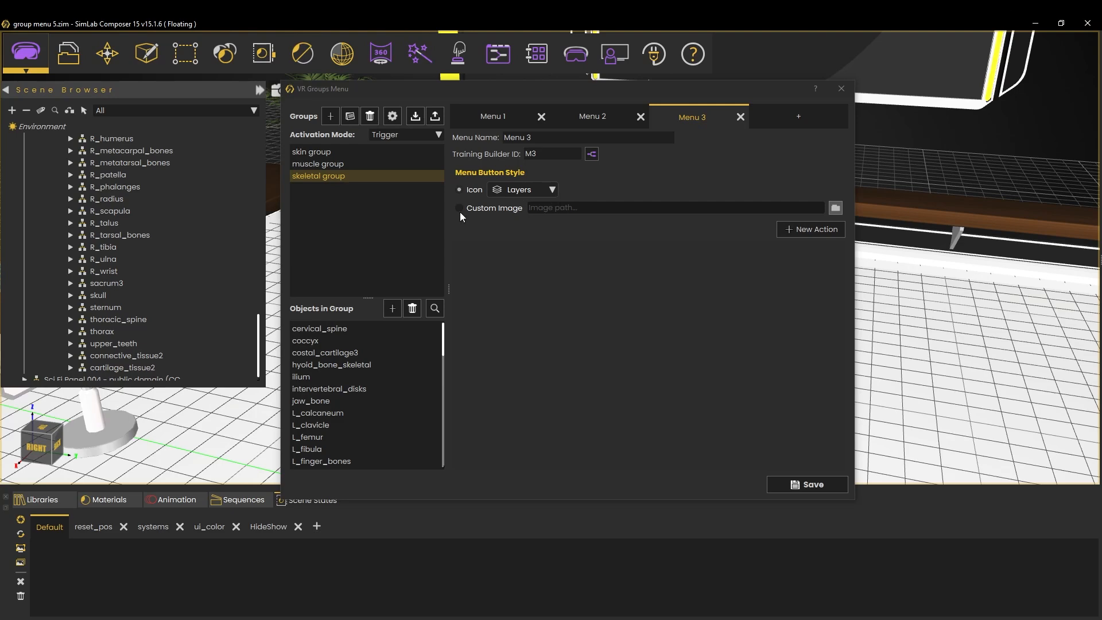
Use close.png from the Desktop as Menu 3's custom image, and close the VR Groups Menu with the changes saved
click(835, 207)
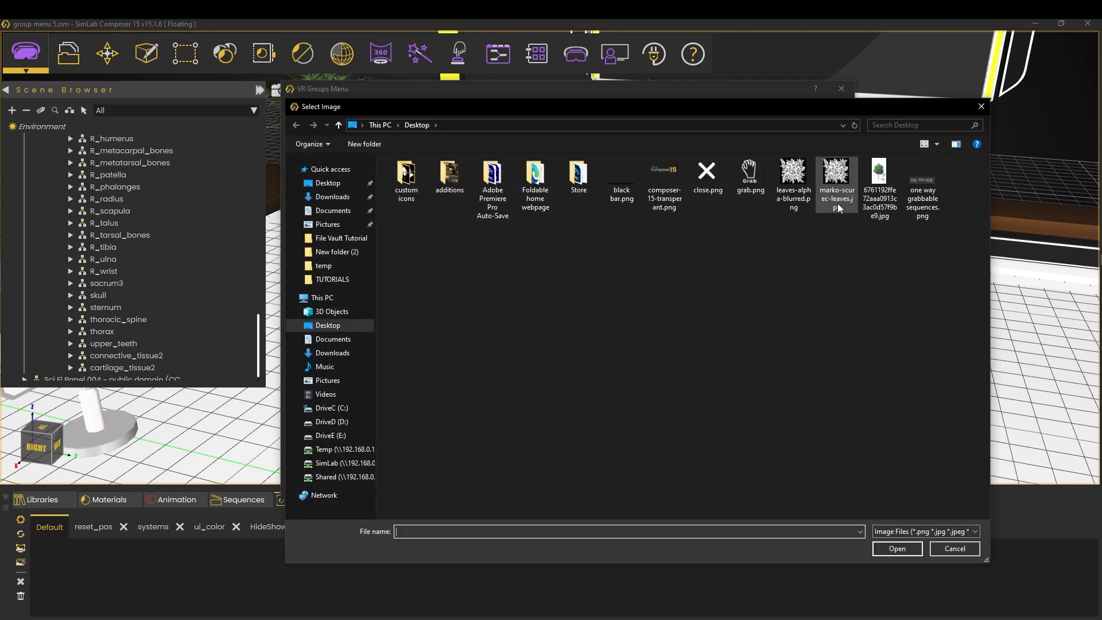
double_click(719, 182)
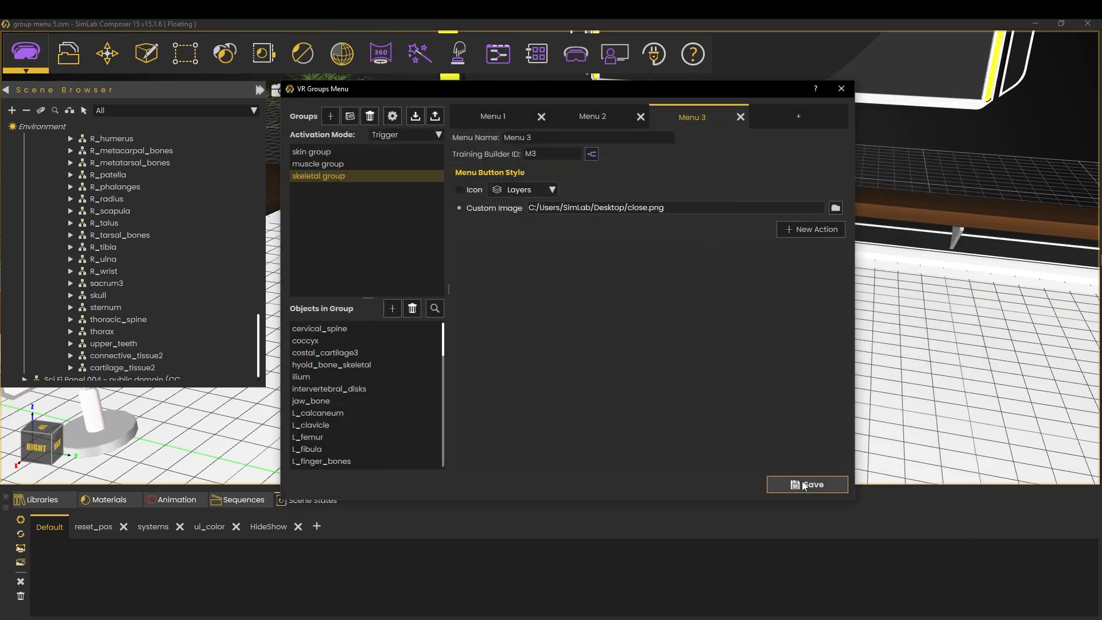
click(842, 89)
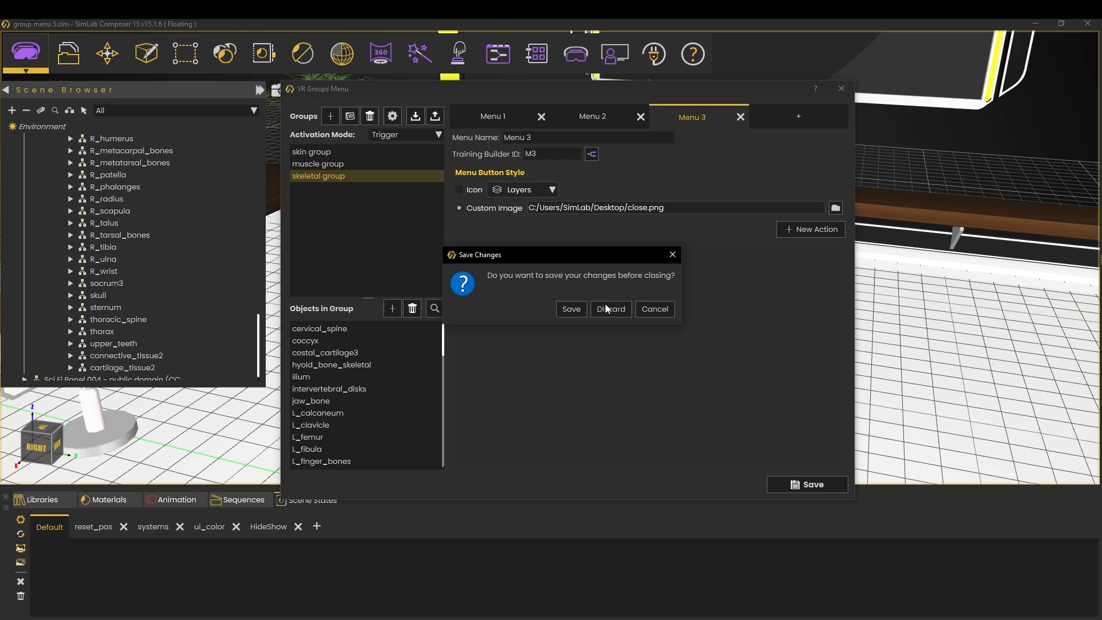
click(571, 309)
Launch the VR viewer and hide the torso's skin and the chest muscles through their group menus
click(586, 56)
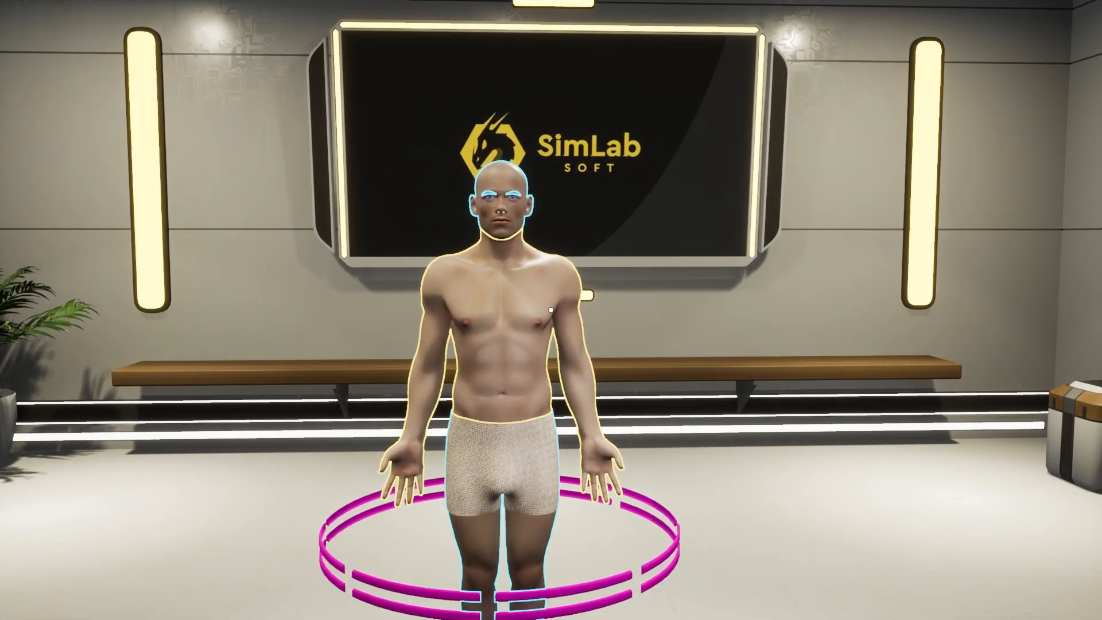
click(551, 310)
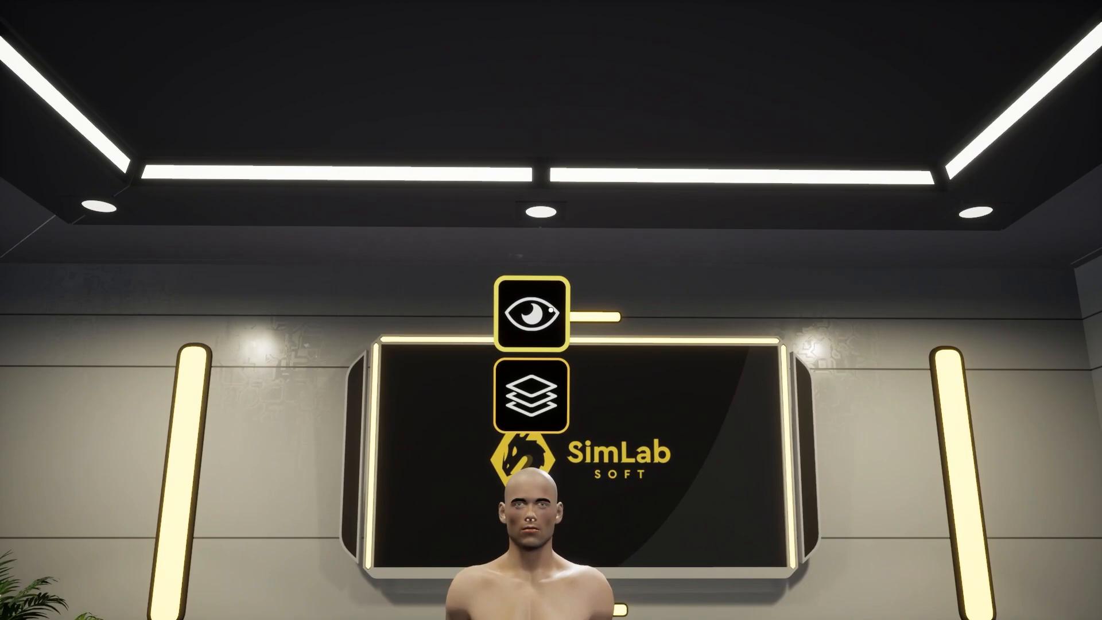
click(551, 310)
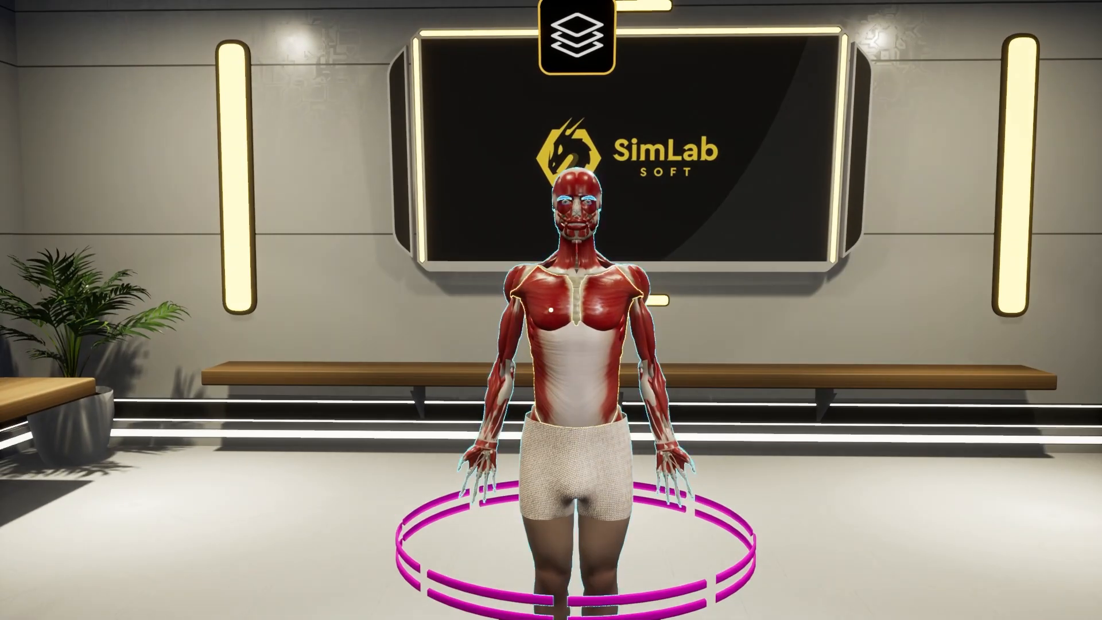
click(551, 310)
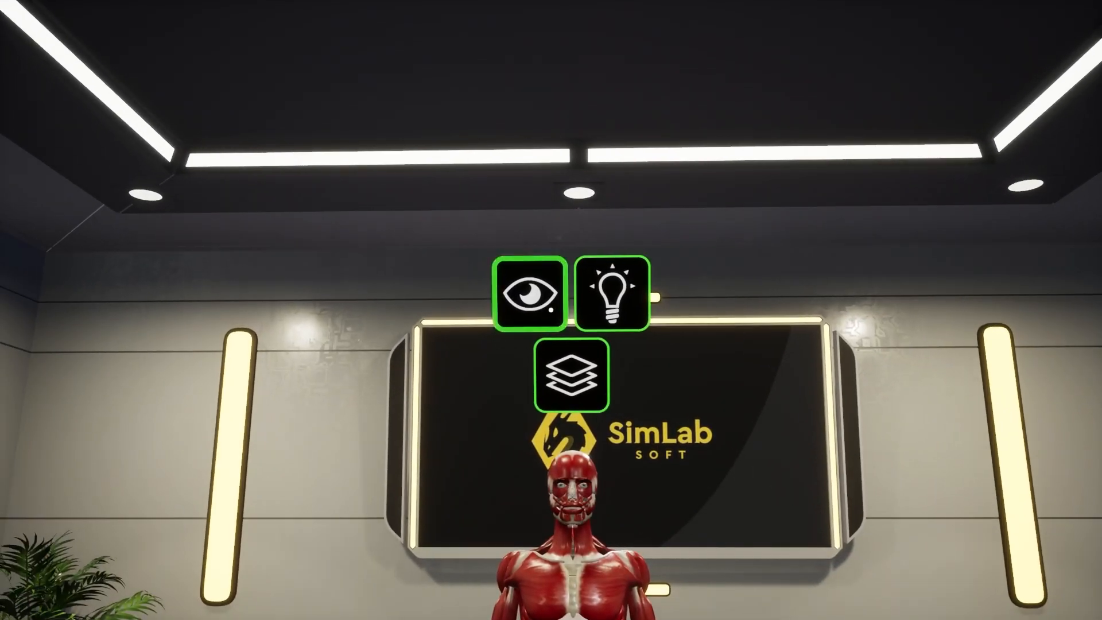
click(551, 310)
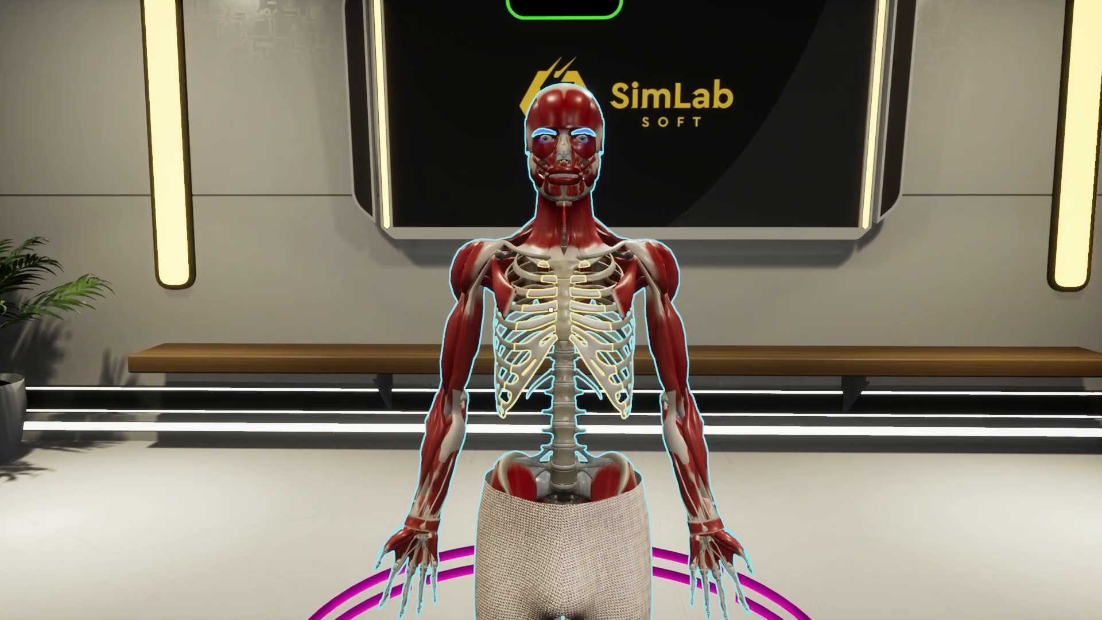
Bring up the skeletal group menu on the rib cage, test its action submenus, and pull the sternum out beside the body
click(551, 310)
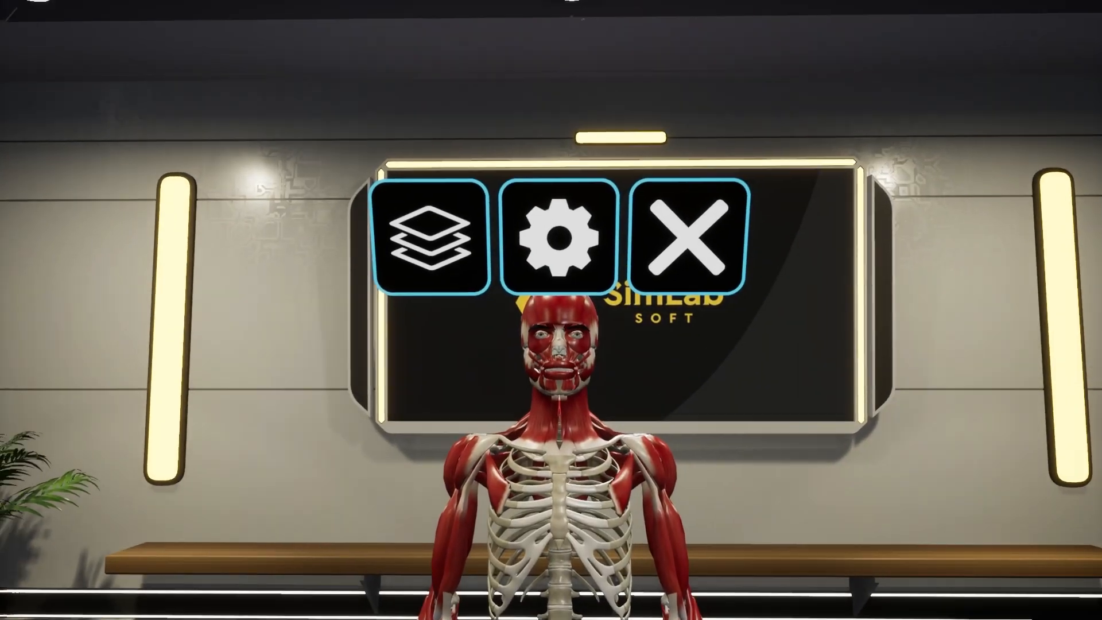
click(551, 310)
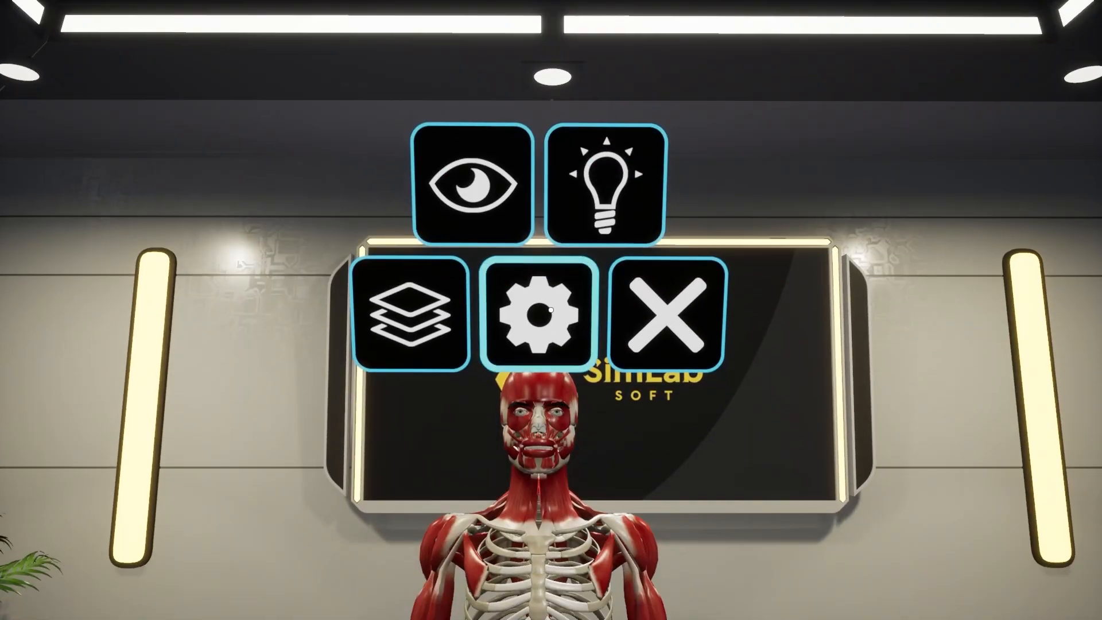
click(551, 310)
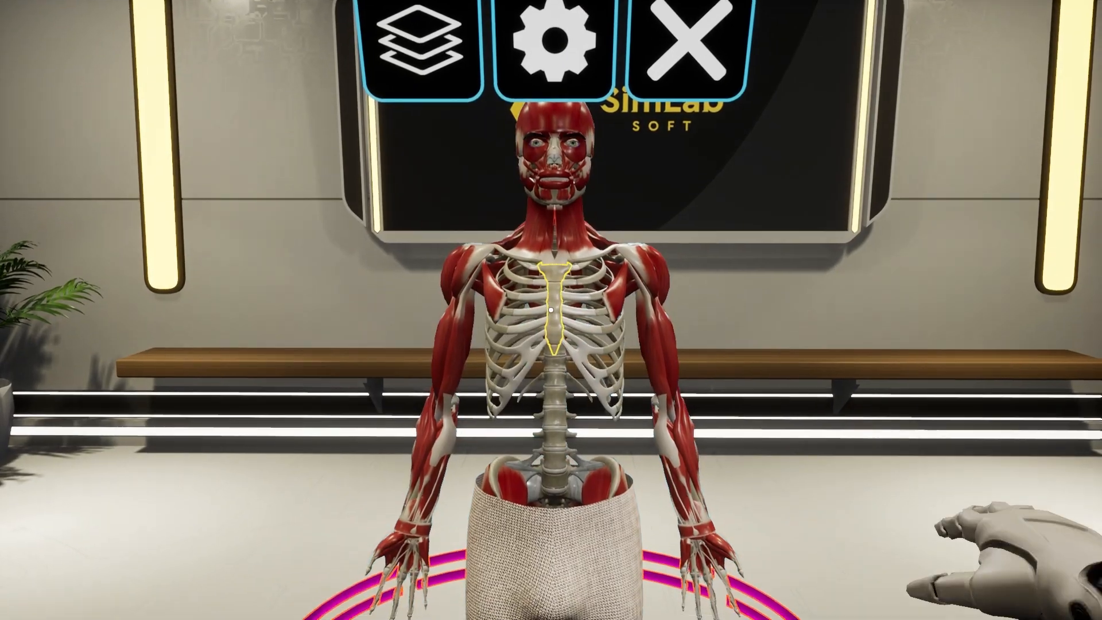
click(551, 310)
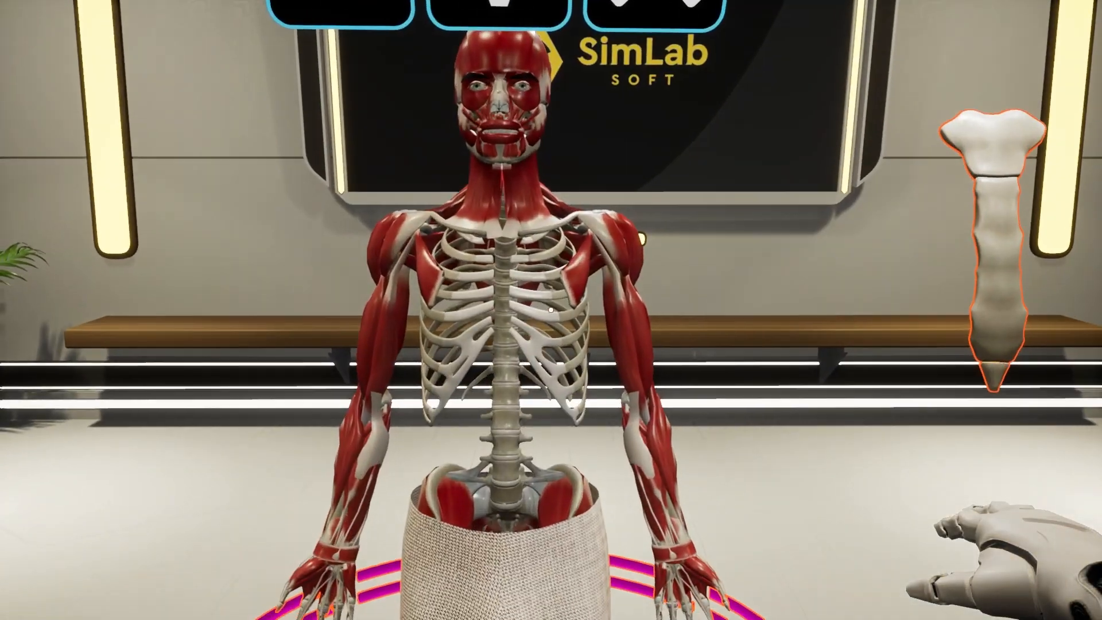
Move the costal cartilage out of the rib cage to beside the sternum, and dismiss the skeletal group menu with its close action
click(551, 310)
key(s)
click(551, 310)
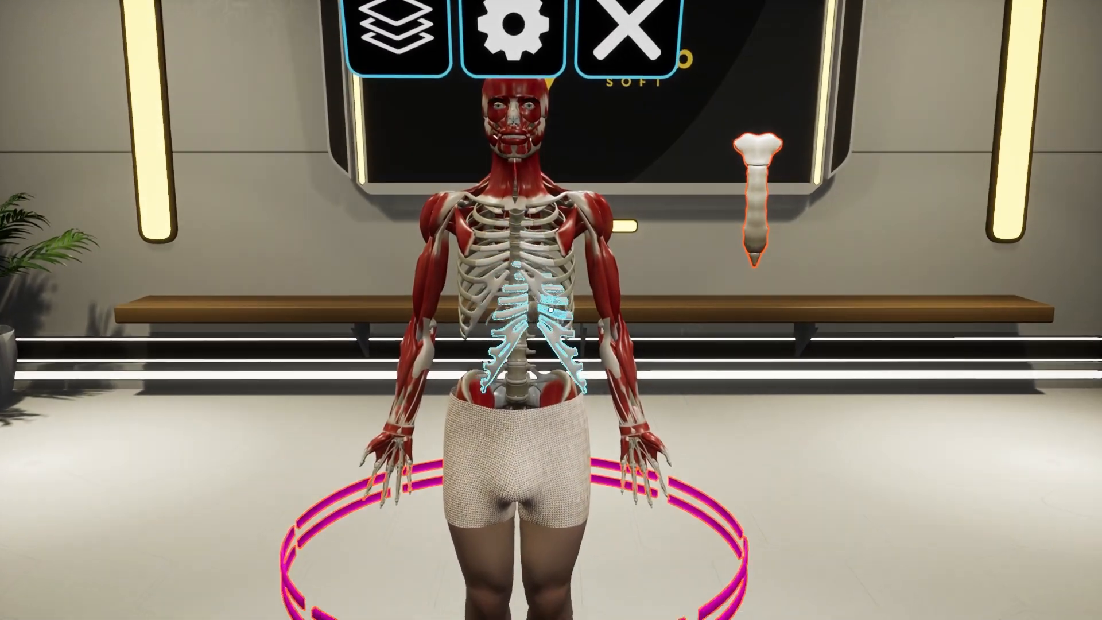
click(551, 310)
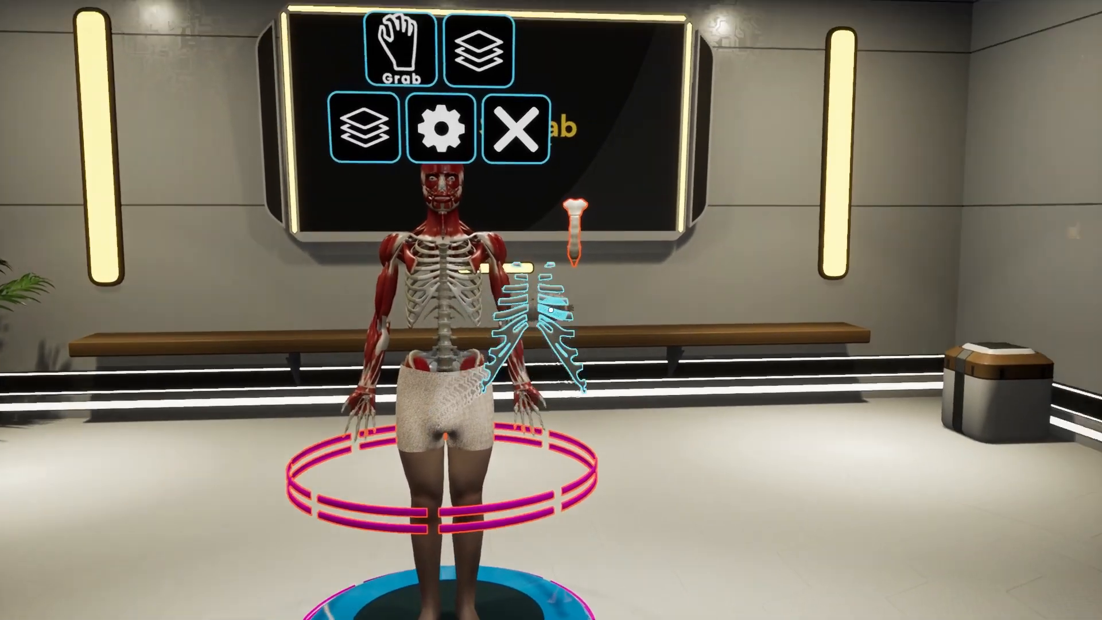
click(551, 310)
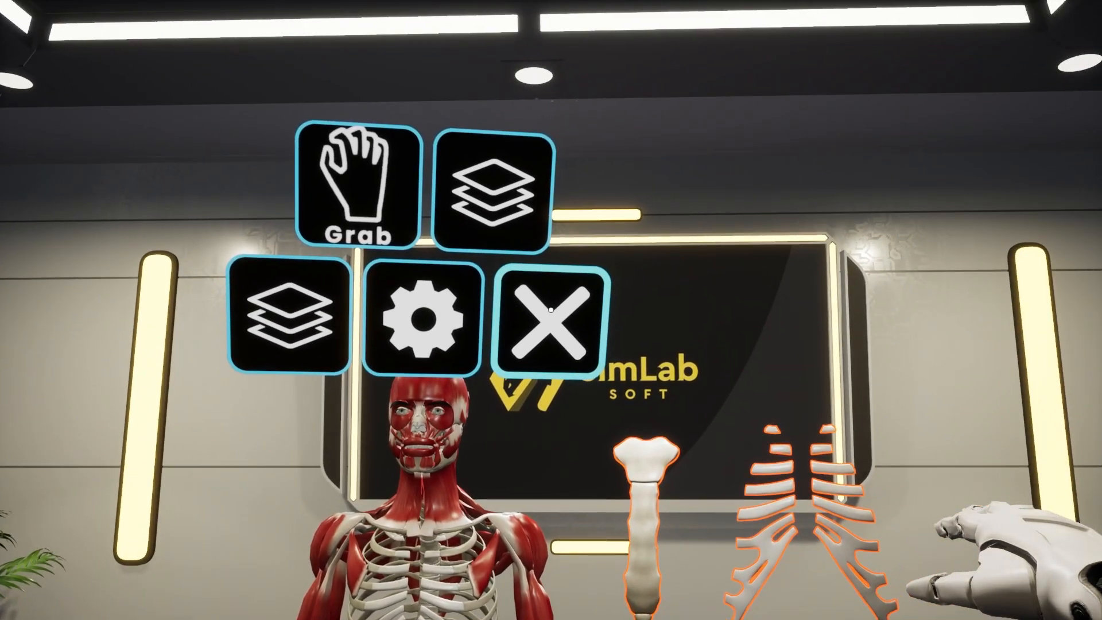
click(551, 310)
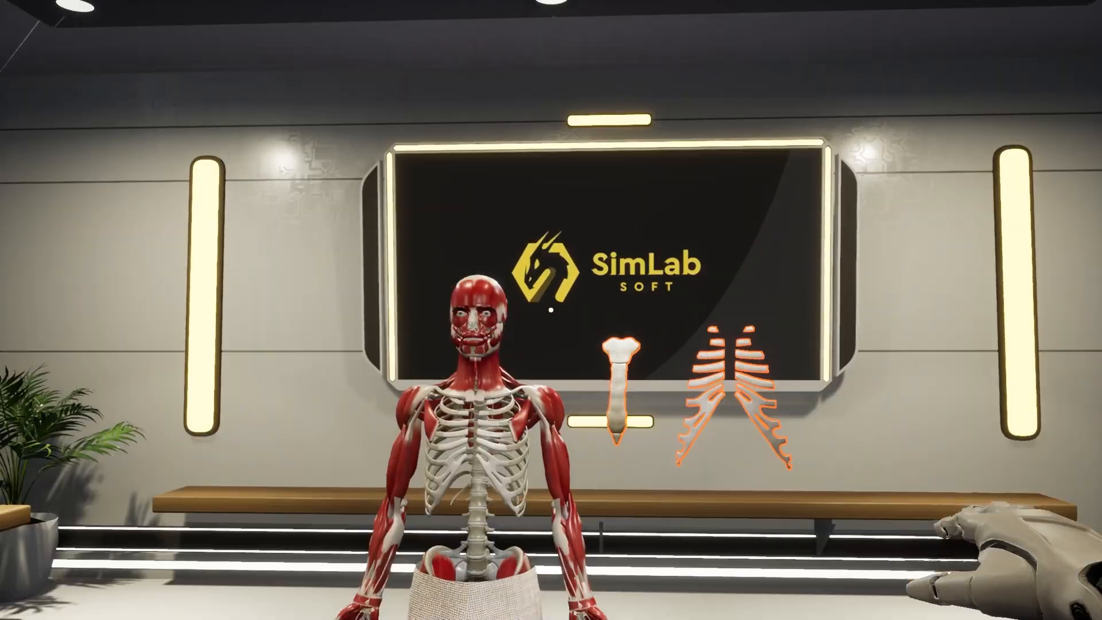